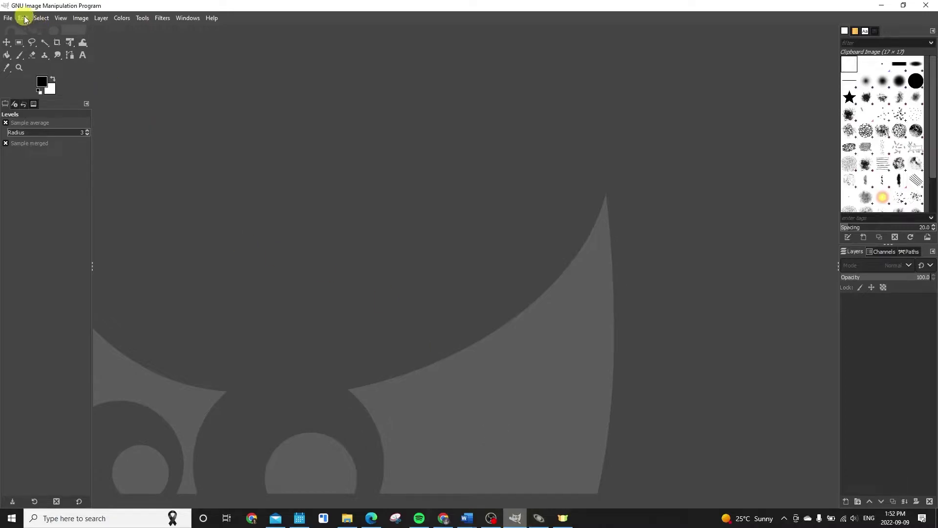
Step: Open the four aligned_master FITS files (sii, oiii, lum, ha7) from the aligned folder
click(5, 18)
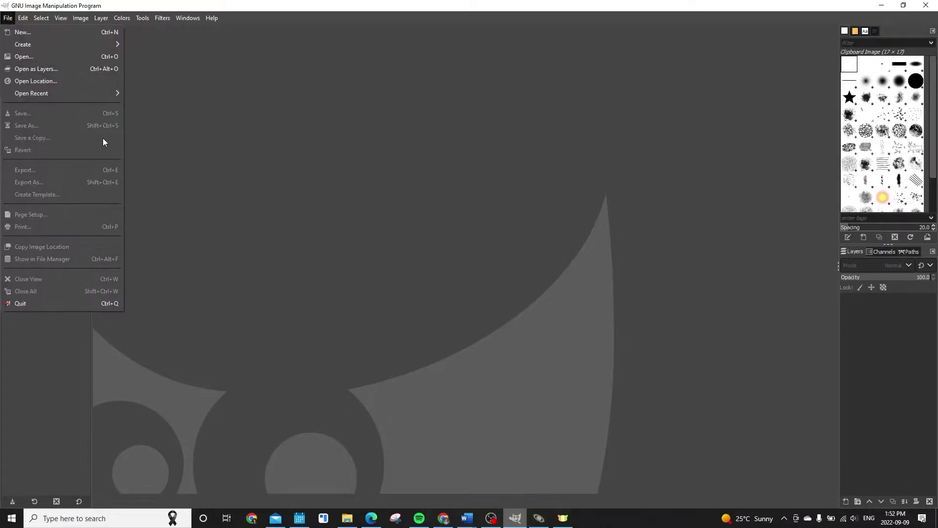
click(92, 56)
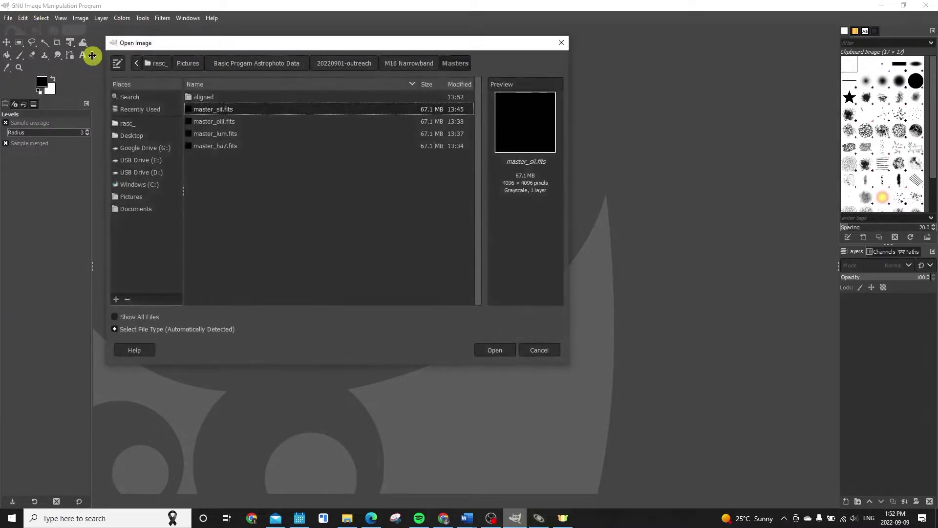
double_click(203, 98)
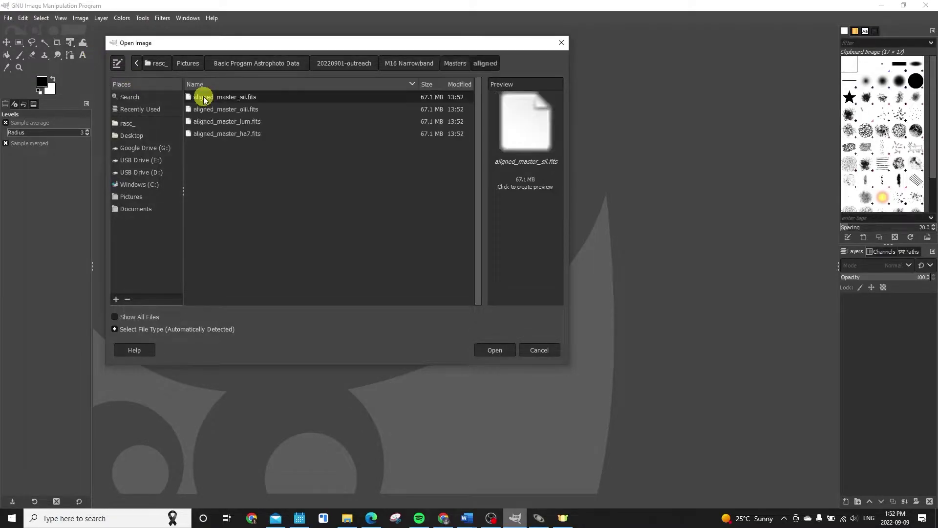
shift+click(230, 134)
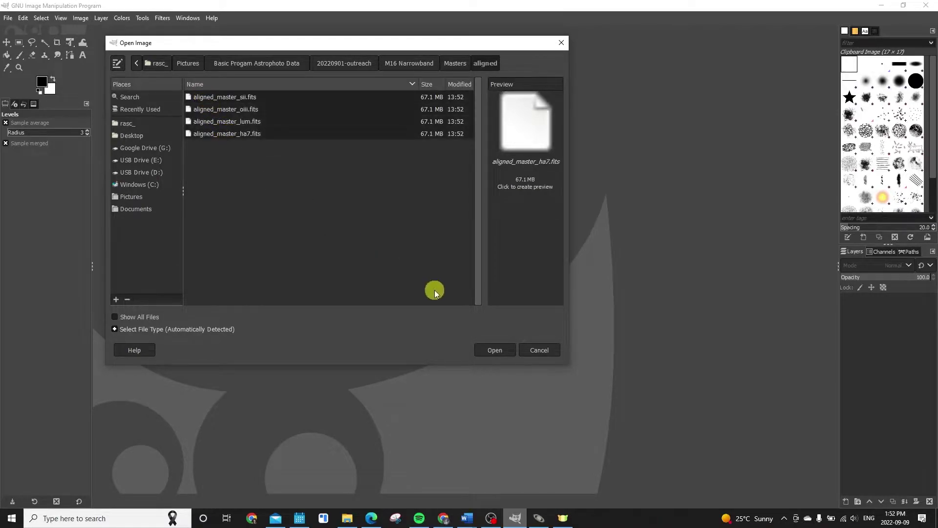
click(505, 353)
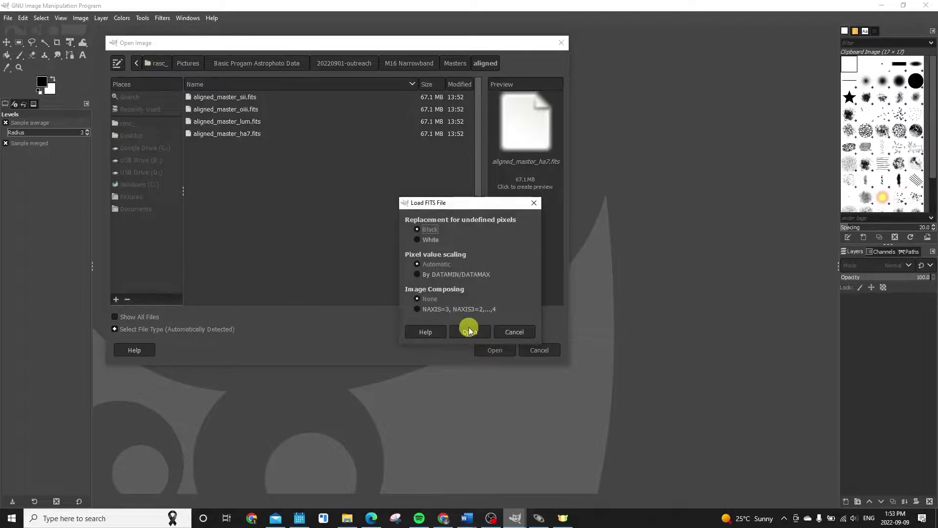
Step: Accept the default Load FITS File options for each of the four images
click(469, 332)
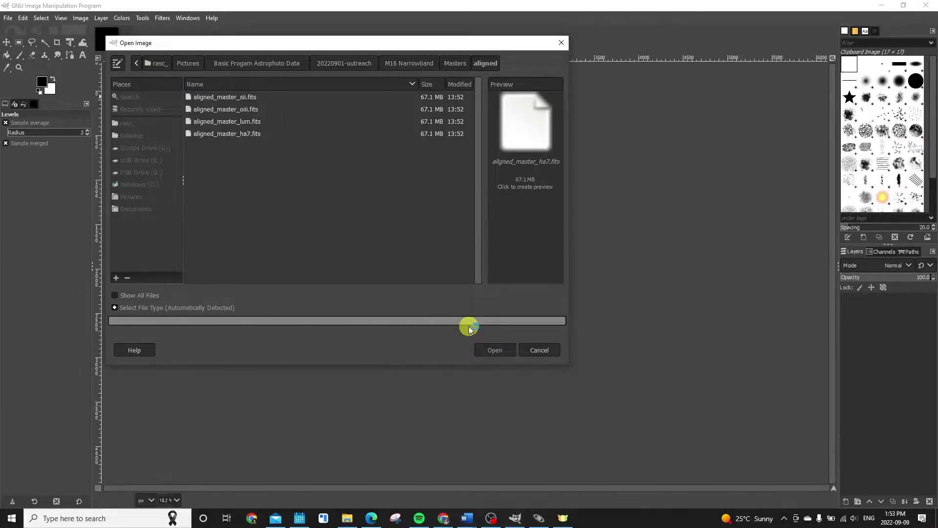
click(468, 327)
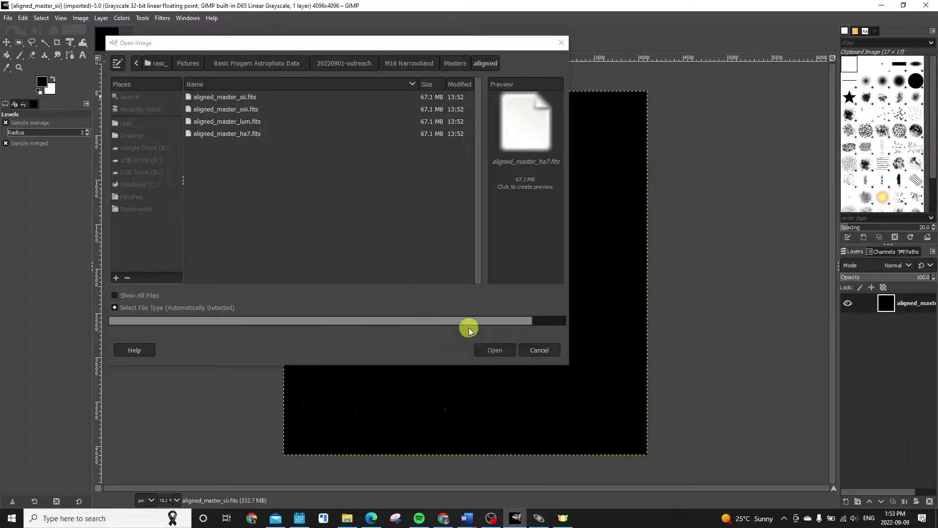
click(469, 330)
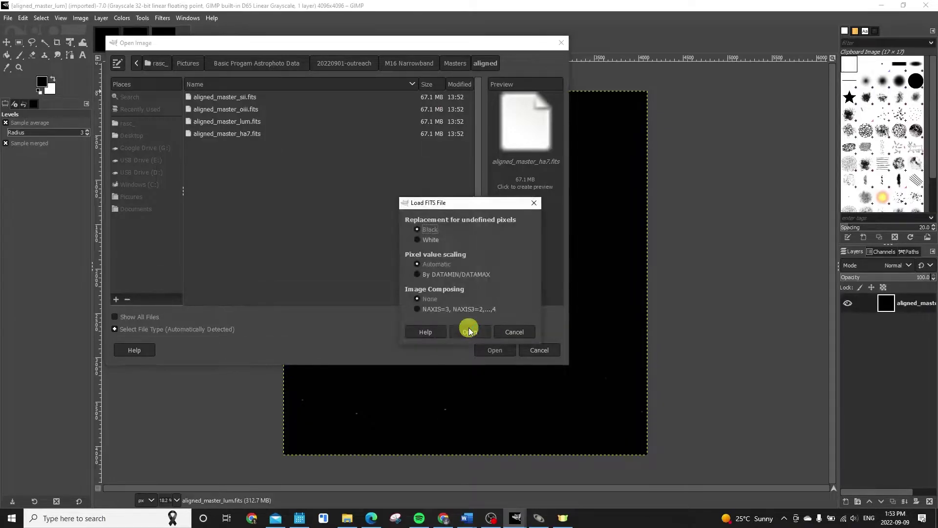
click(469, 330)
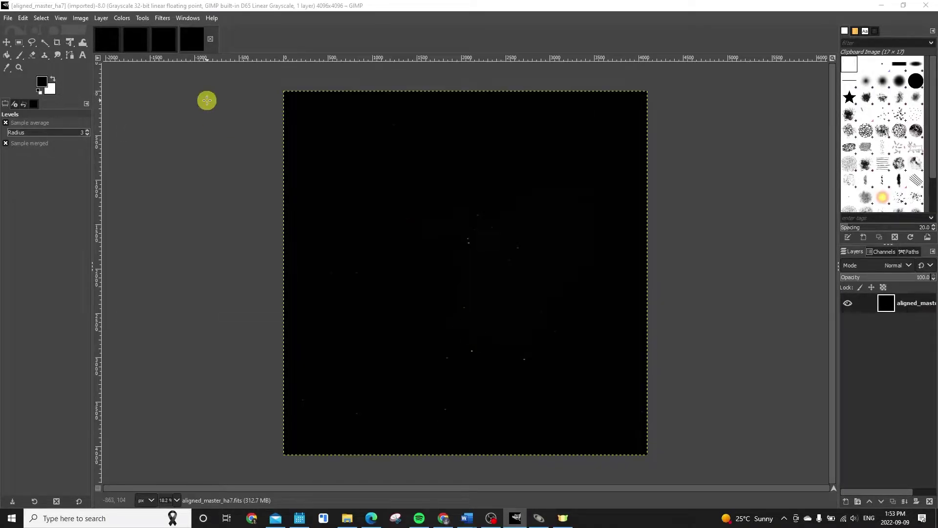
Step: Inspect the sii, oiii, lum and ha7 images in turn, ending on aligned_master_ha7
click(104, 36)
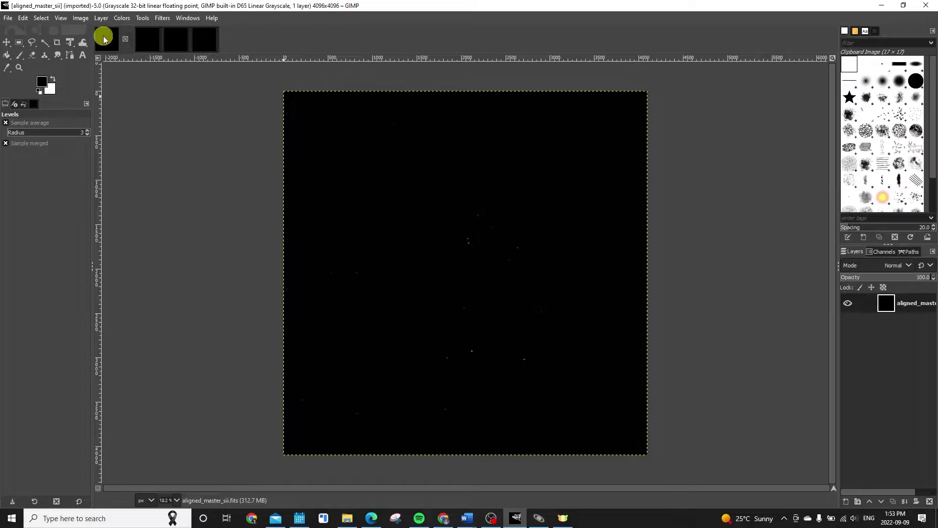
click(139, 39)
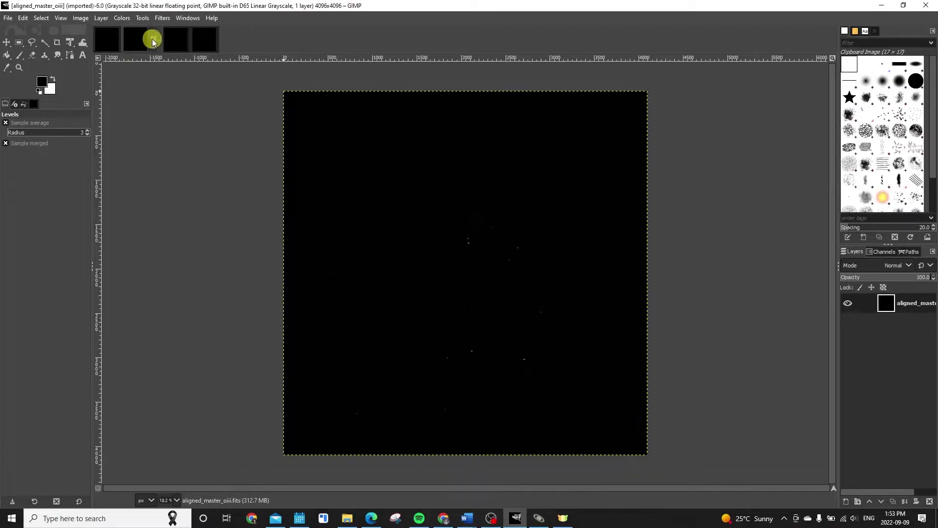
click(173, 41)
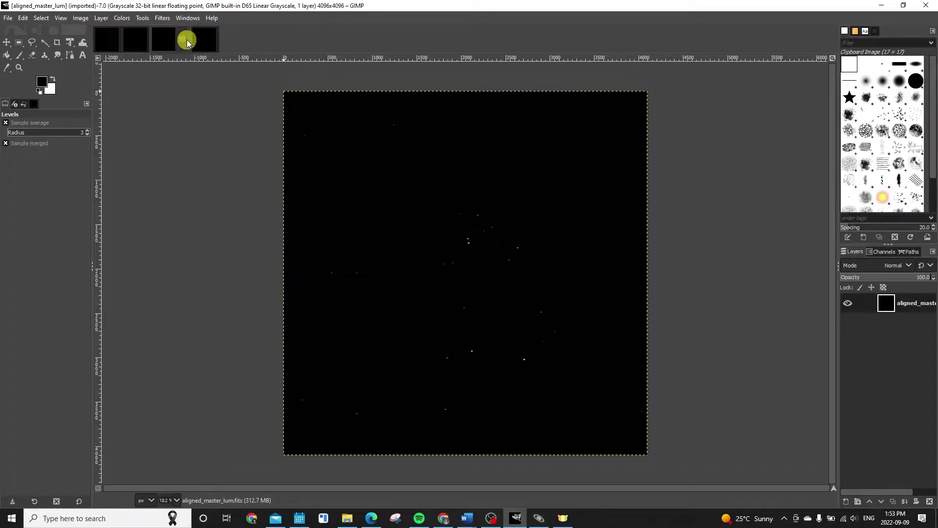
click(201, 42)
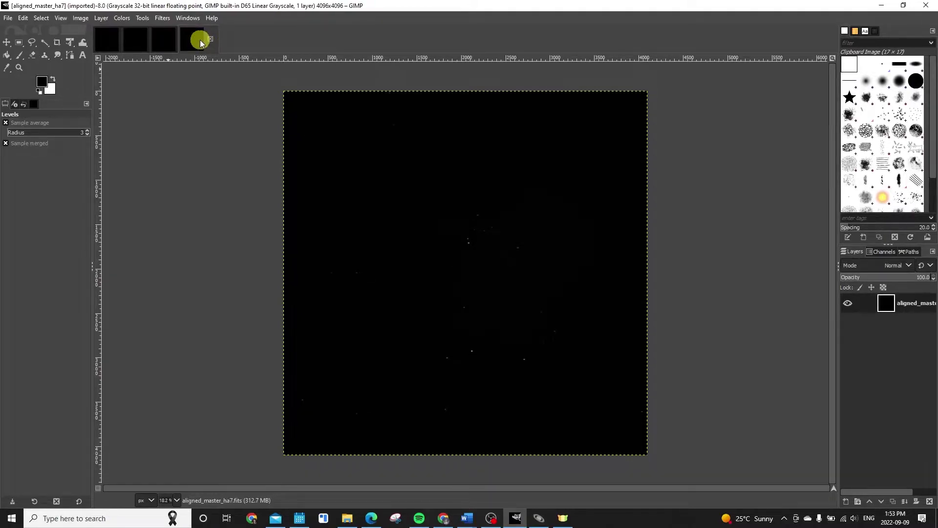
click(120, 18)
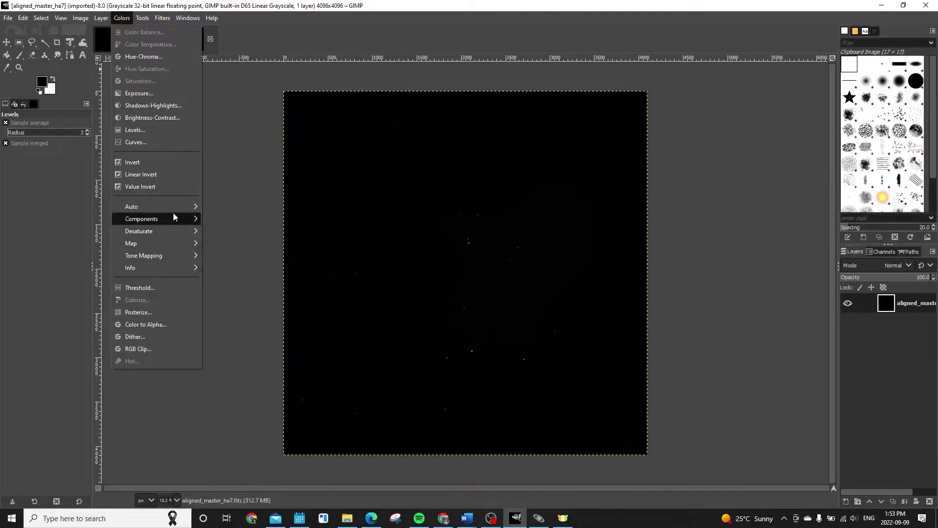
Step: Brighten the ha7 image with a Levels gamma stretch of the midtones
click(158, 125)
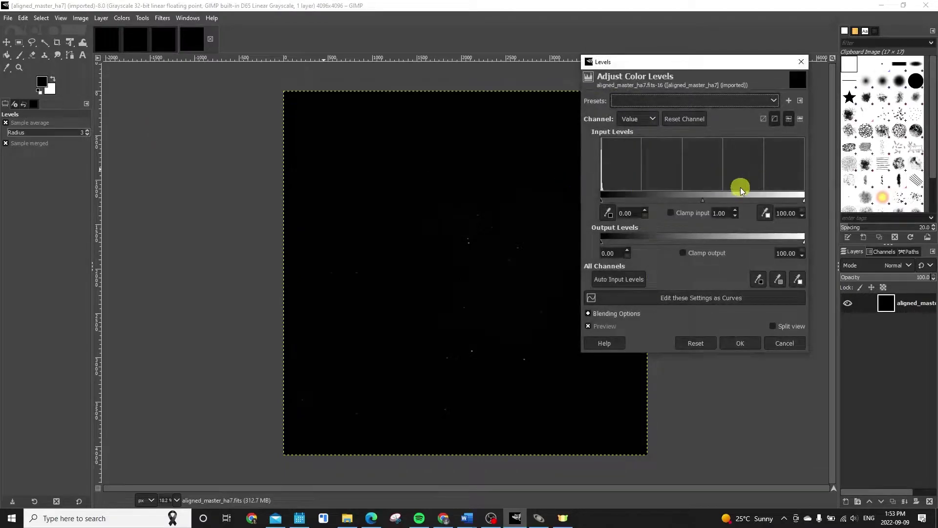
drag(704, 202, 605, 204)
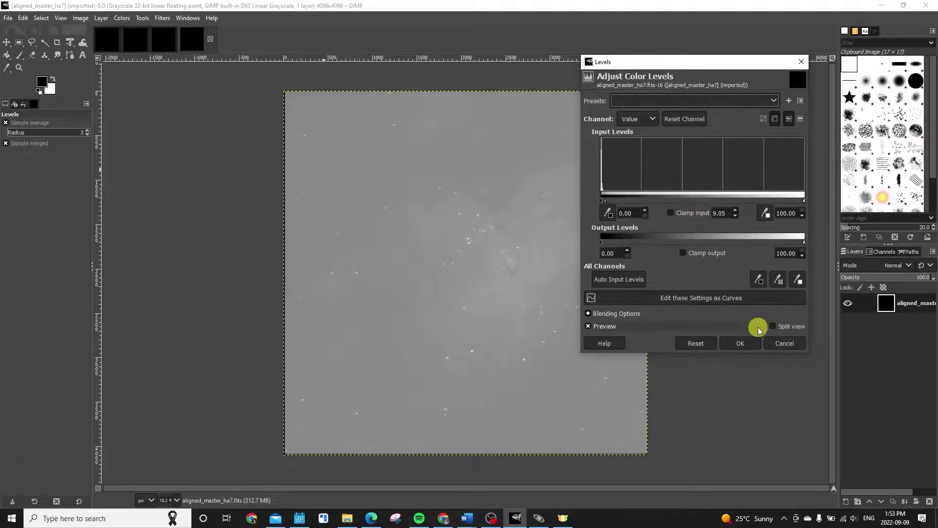
click(744, 341)
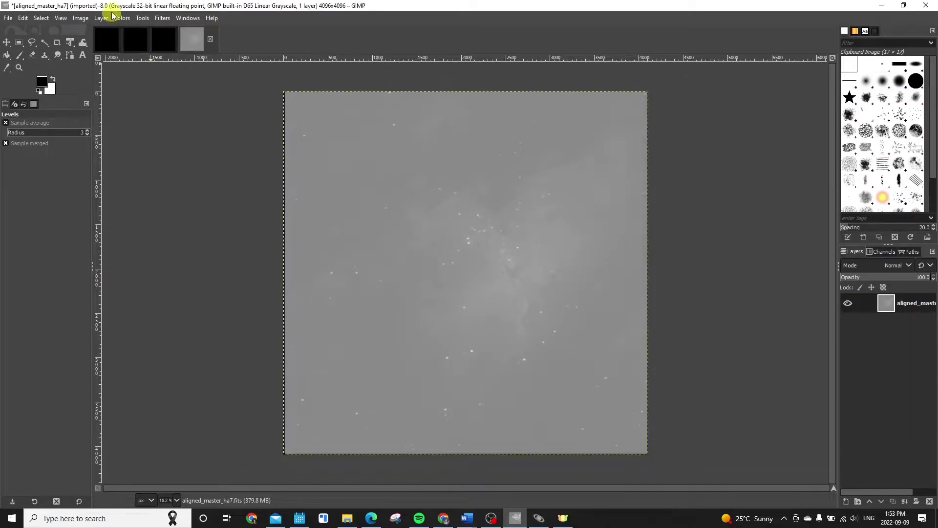
Step: Apply a second Levels pass to ha7 with black input 44.12 and gamma 1.05
click(123, 18)
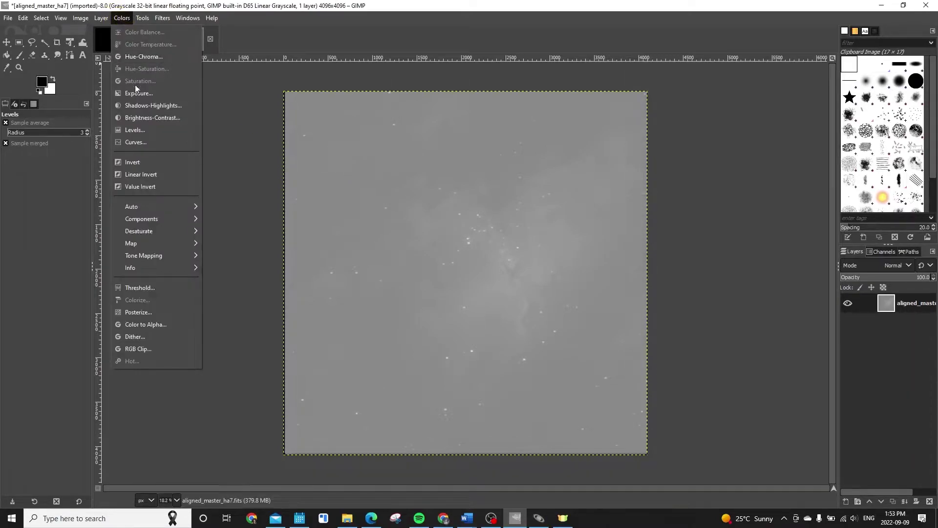
click(143, 132)
click(288, 168)
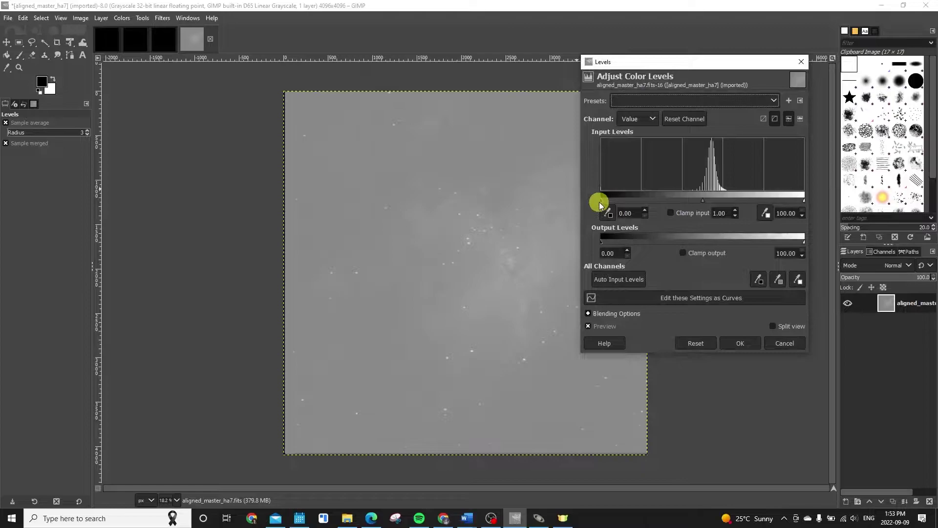
drag(600, 201, 693, 201)
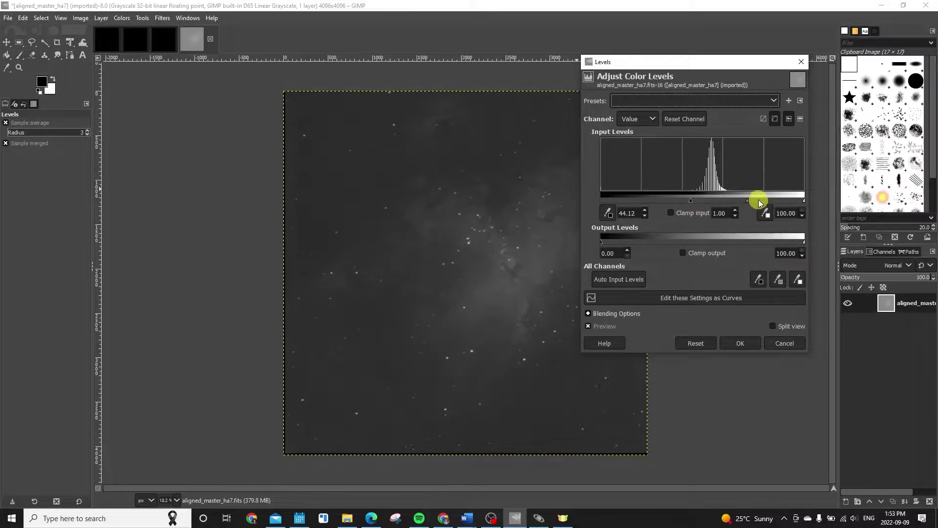
drag(743, 202, 746, 201)
click(740, 344)
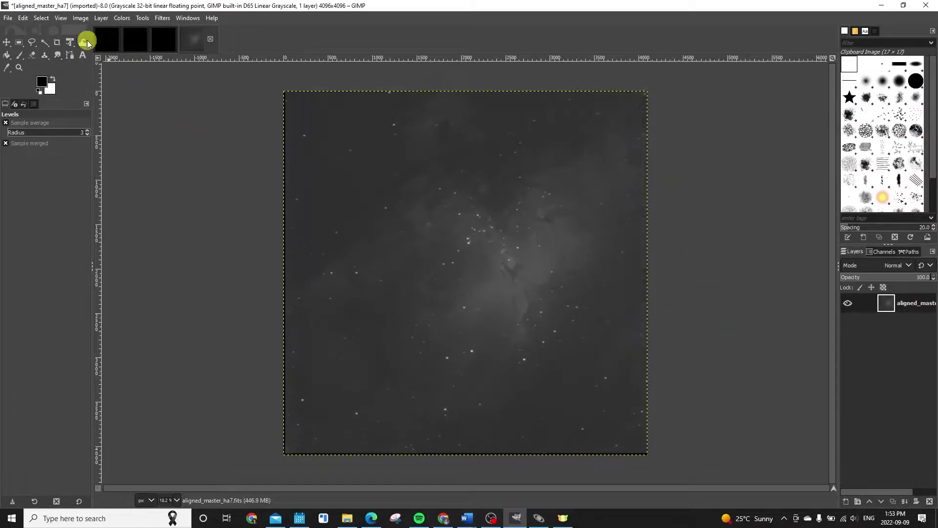
Step: Apply a further Levels pass to ha7 with black input 2.88 and gamma 1.03
click(99, 19)
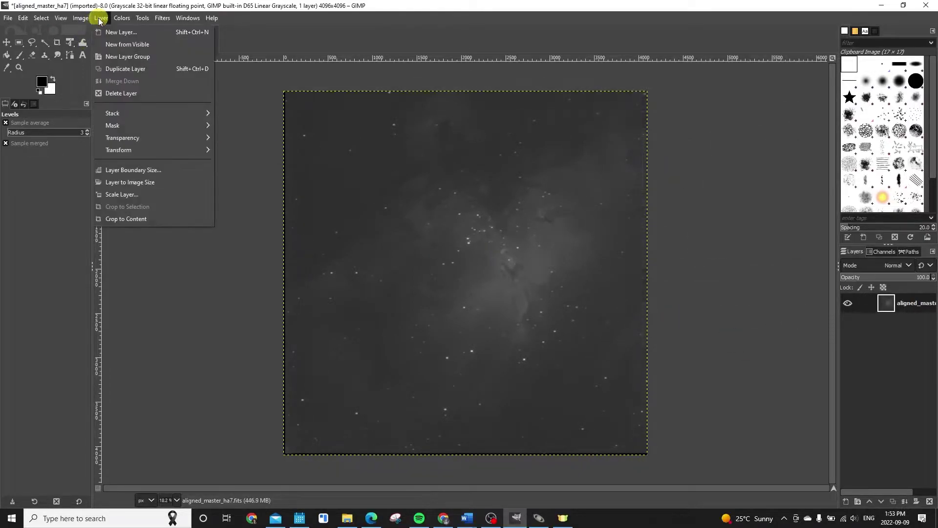
mouse_move(122, 19)
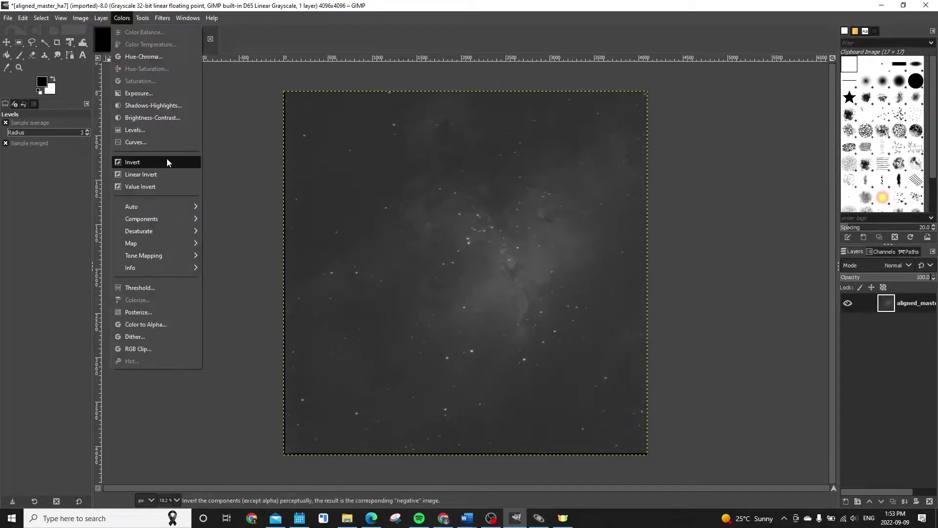
click(160, 131)
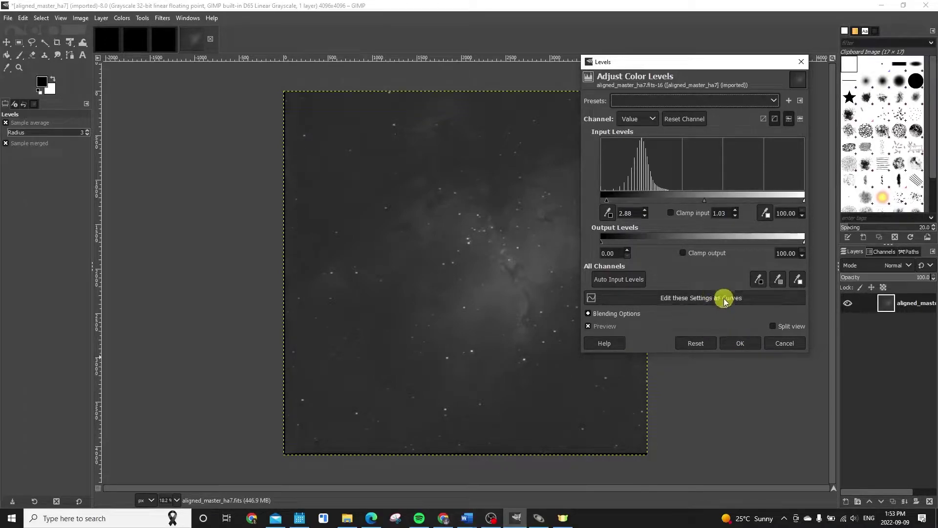
click(738, 343)
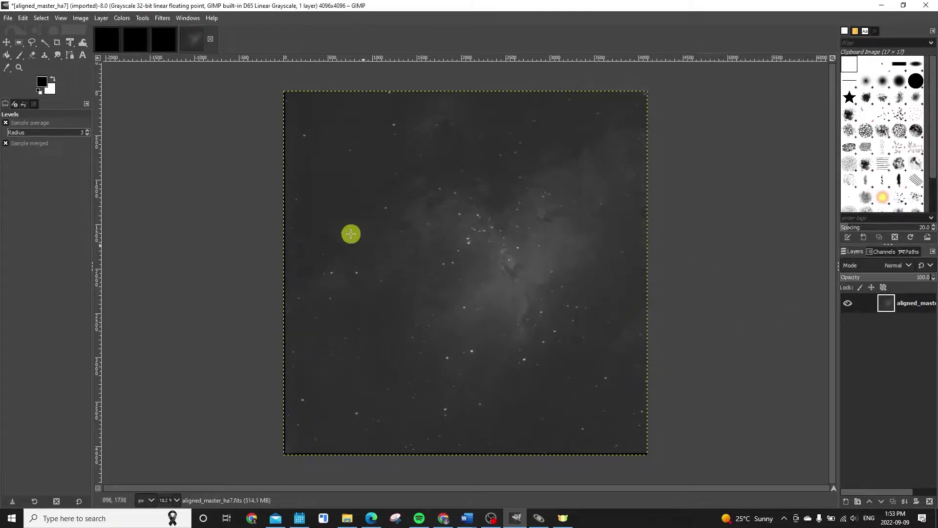
Step: Darken the ha7 shadows with a Curves point at input 29.04, output 26.03
click(128, 19)
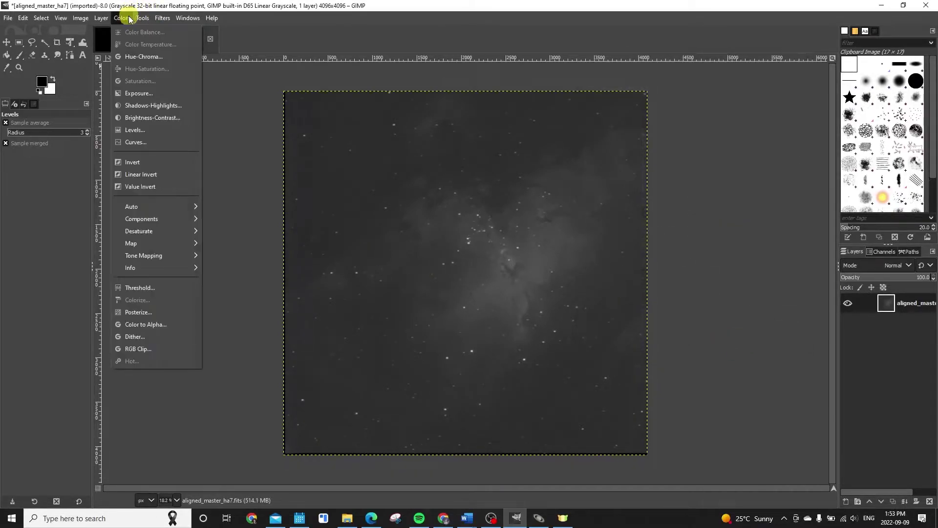
click(160, 140)
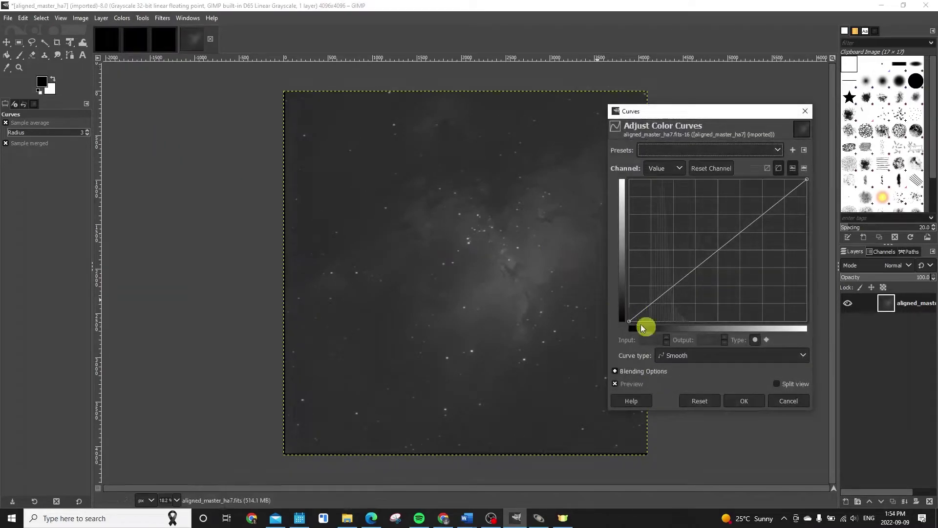
drag(645, 308, 648, 319)
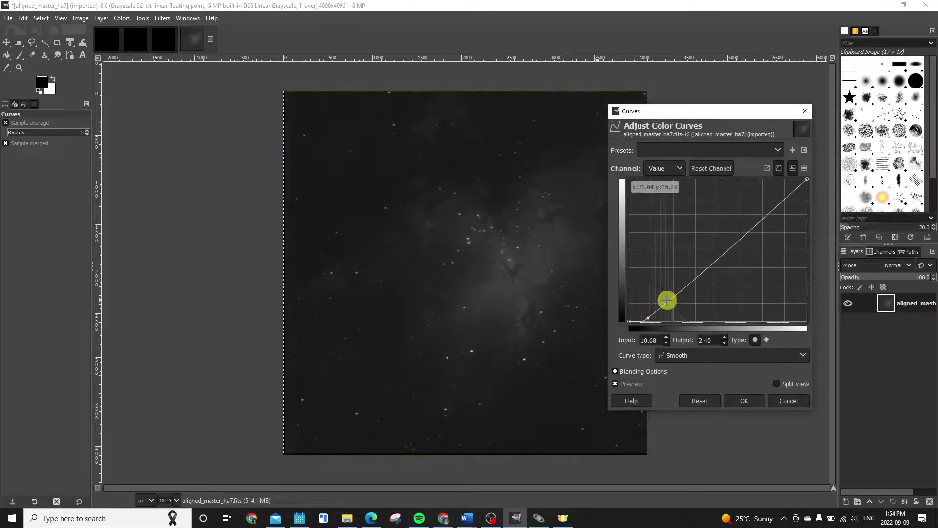
click(663, 301)
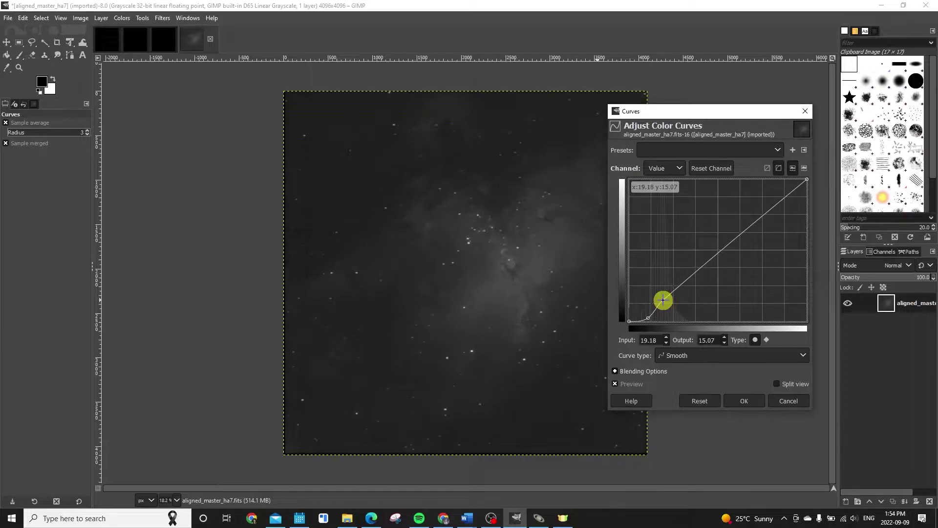
drag(664, 300, 681, 284)
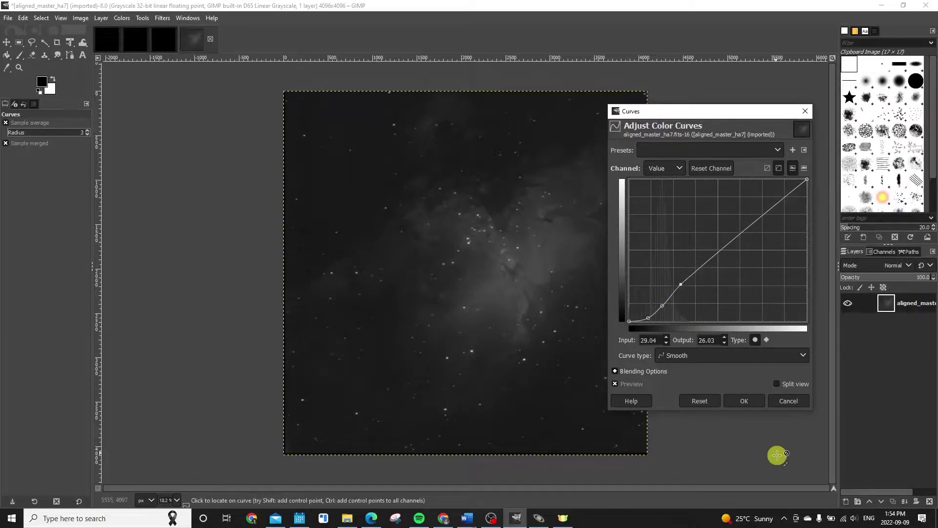
click(747, 401)
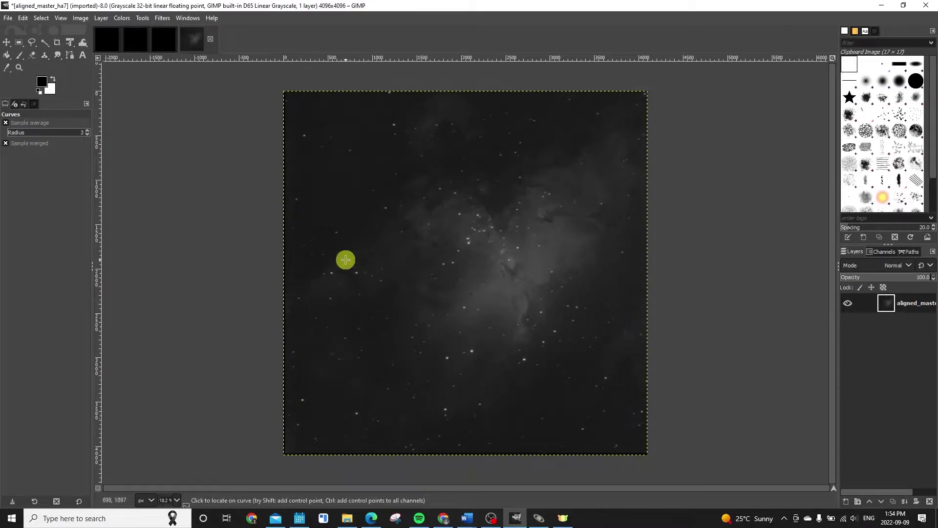
Step: Switch to aligned_master_lum and apply a first Levels stretch
click(167, 50)
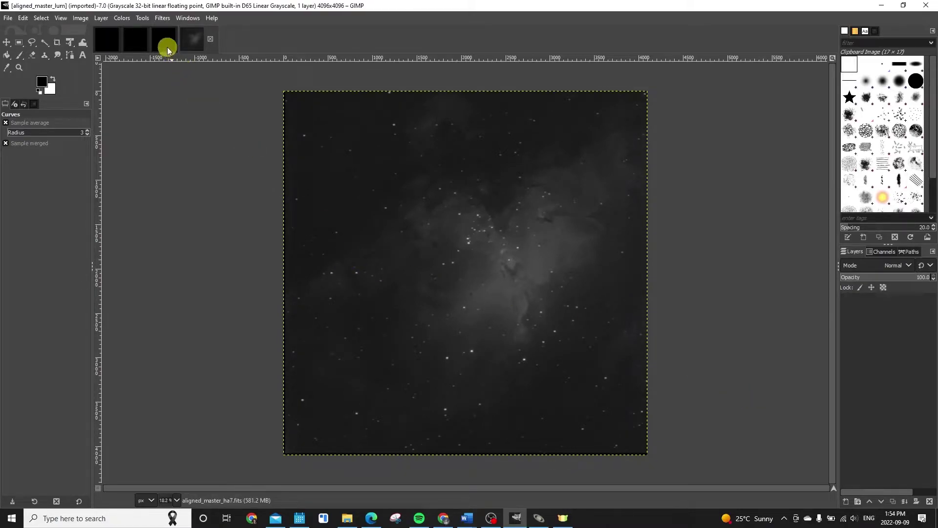
click(99, 19)
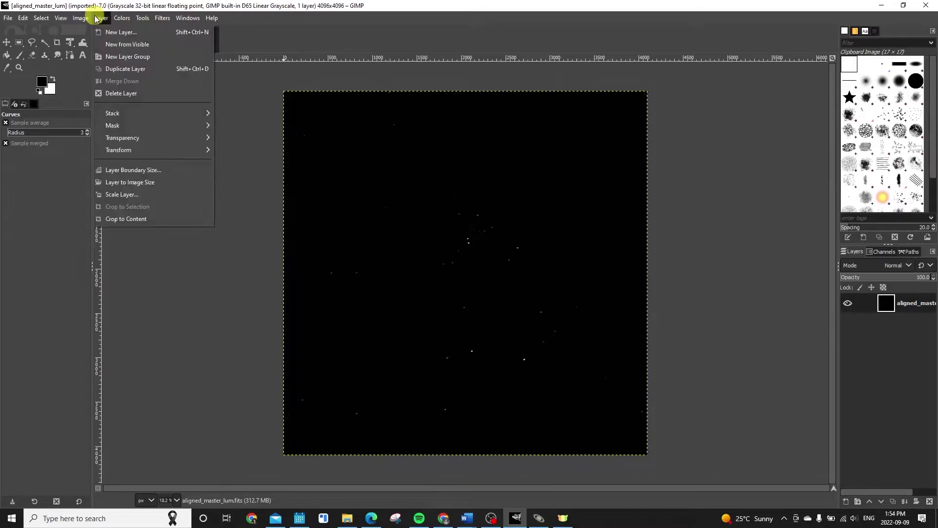
click(162, 125)
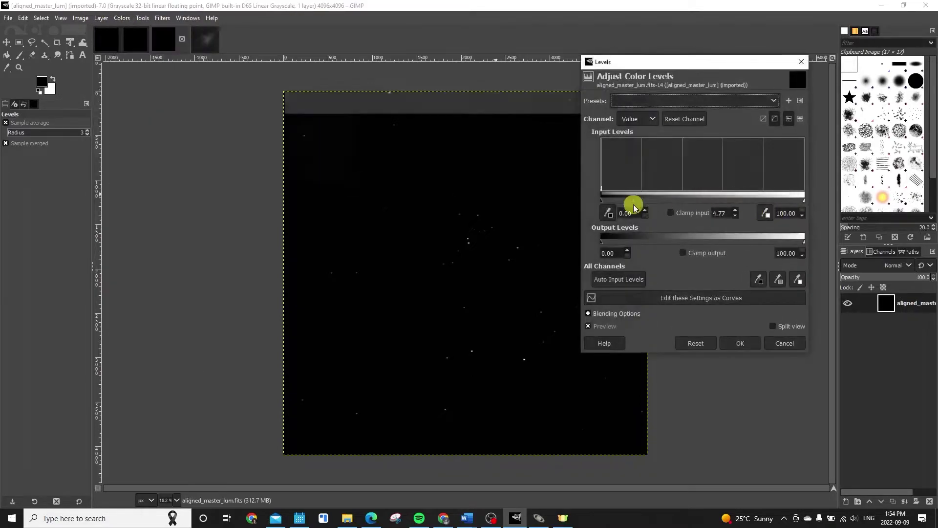
click(738, 348)
Step: Apply two more Levels passes to lum, raising the black point to 43.65
click(122, 18)
click(162, 126)
drag(602, 200, 728, 197)
click(740, 344)
click(122, 18)
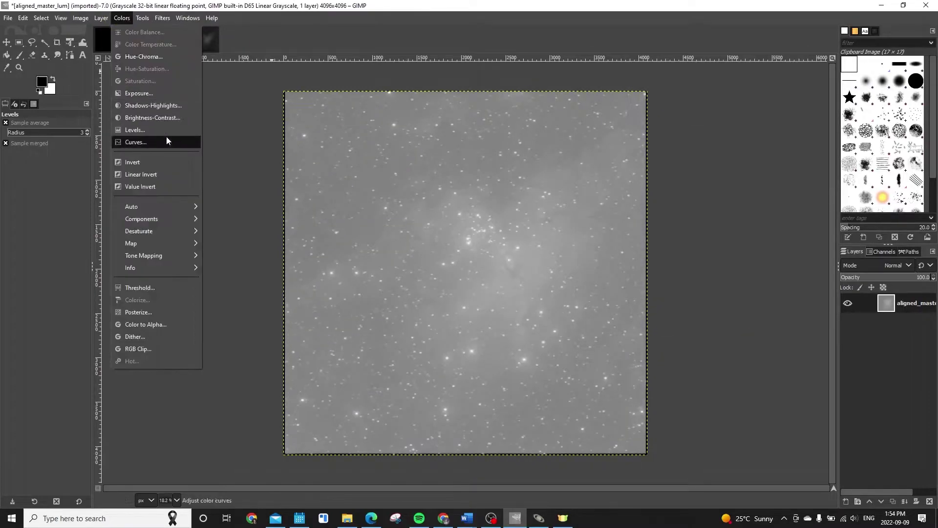
click(164, 137)
drag(602, 201, 690, 198)
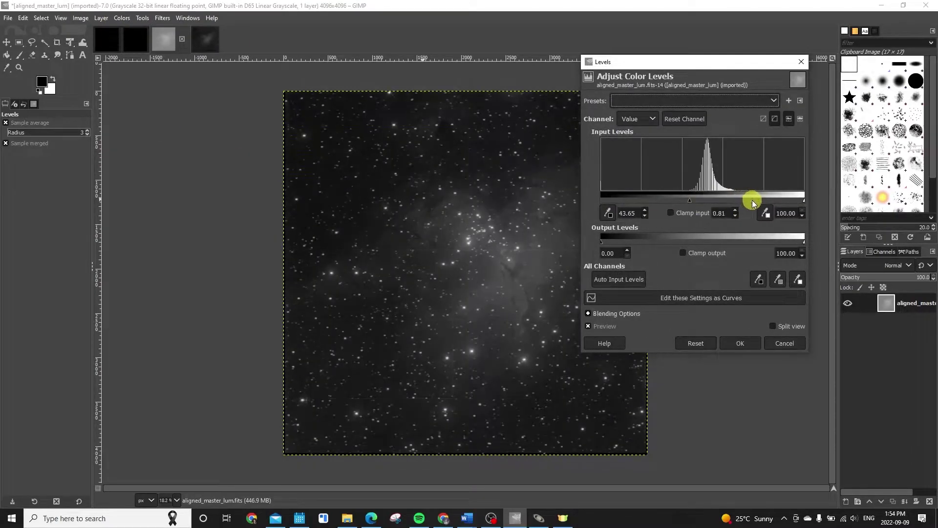
click(740, 343)
Step: Apply a Curves adjustment to lum with low control points and a brighter midtone point
click(121, 18)
click(140, 142)
click(646, 317)
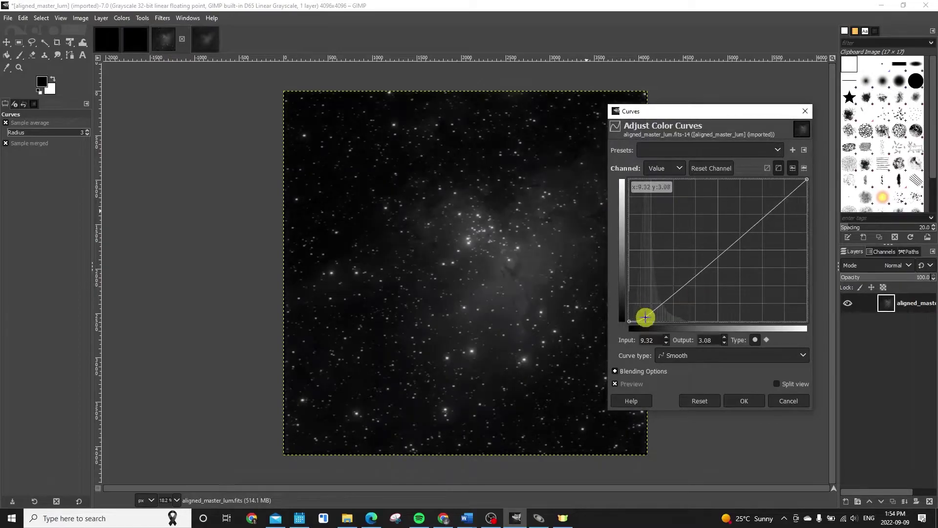
click(662, 309)
click(678, 286)
drag(662, 309, 677, 284)
click(706, 256)
click(742, 395)
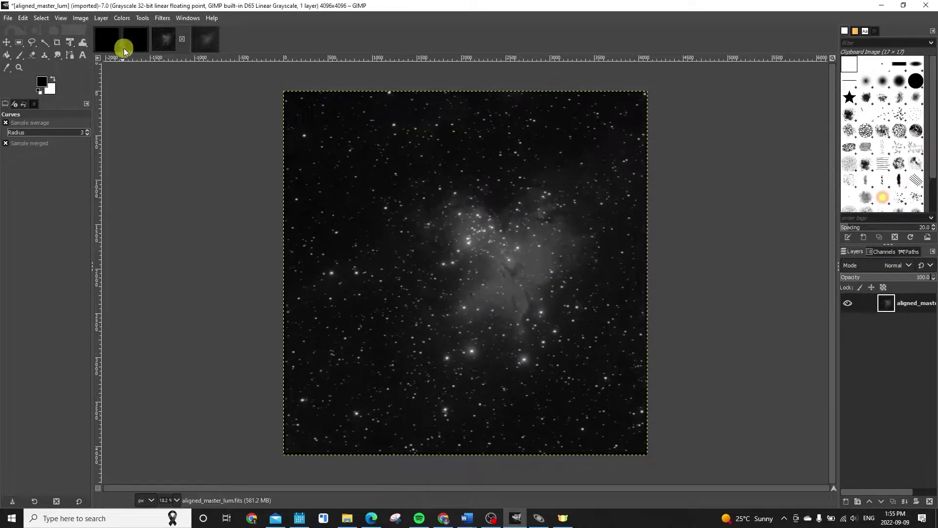
Step: Switch to aligned_master_oiii and apply a first brightening Levels stretch
click(124, 42)
click(122, 18)
click(147, 140)
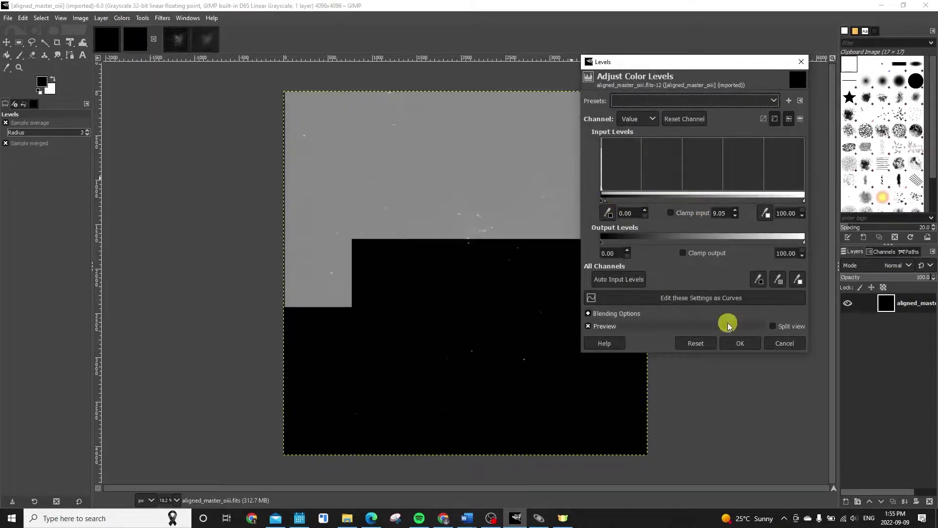
click(740, 343)
Step: Apply two more Levels passes to oiii with black points 21.10, then 20.62
click(121, 18)
click(146, 139)
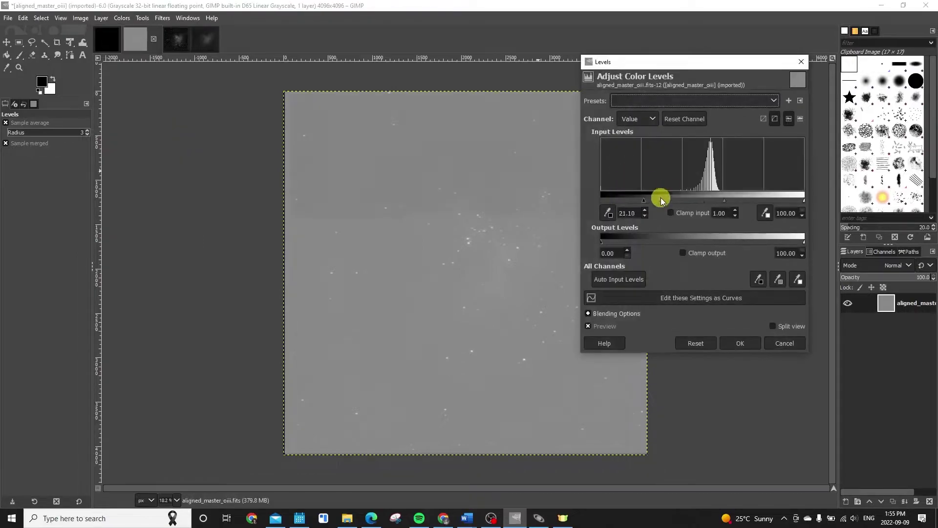
drag(661, 197, 731, 201)
click(744, 341)
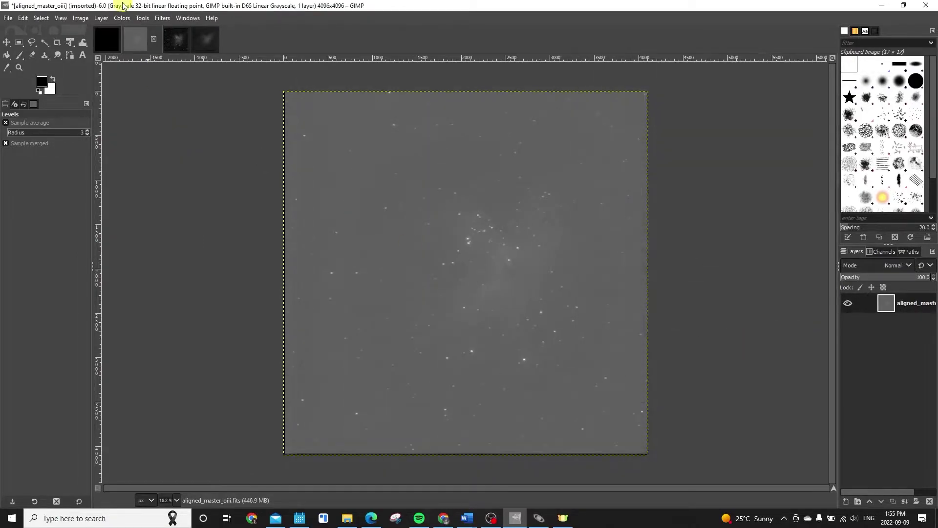
click(122, 17)
click(147, 140)
drag(610, 199, 656, 198)
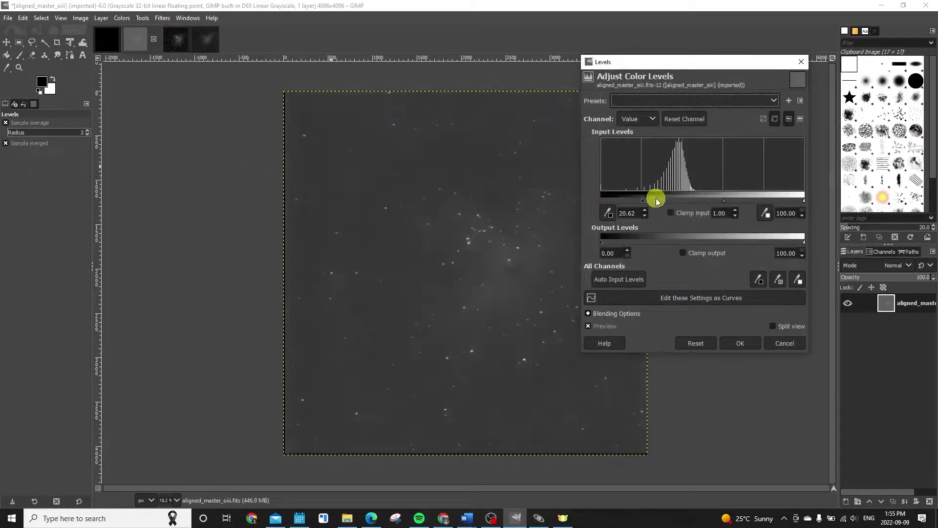
click(752, 343)
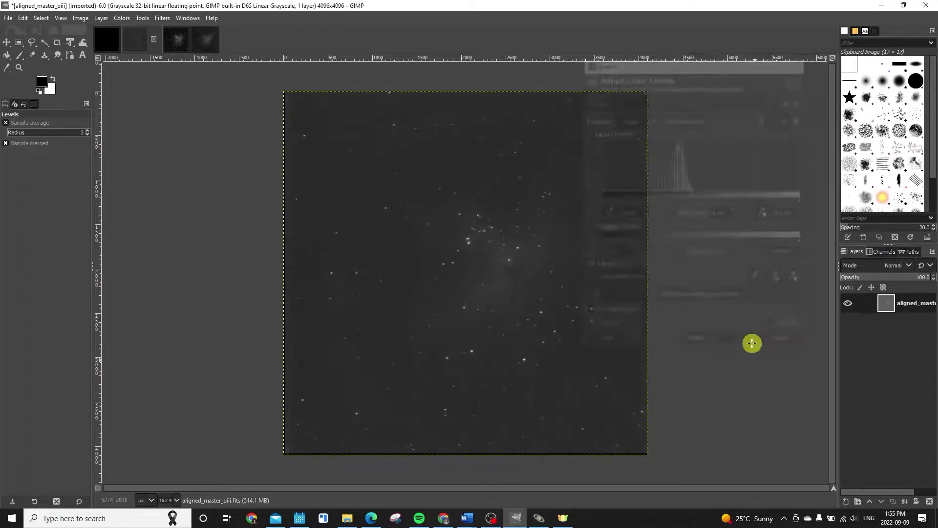
Step: Apply a three-point Curves stretch to oiii, then bring up the sii image
click(122, 18)
click(146, 151)
drag(639, 315, 672, 284)
click(663, 306)
click(698, 265)
click(748, 401)
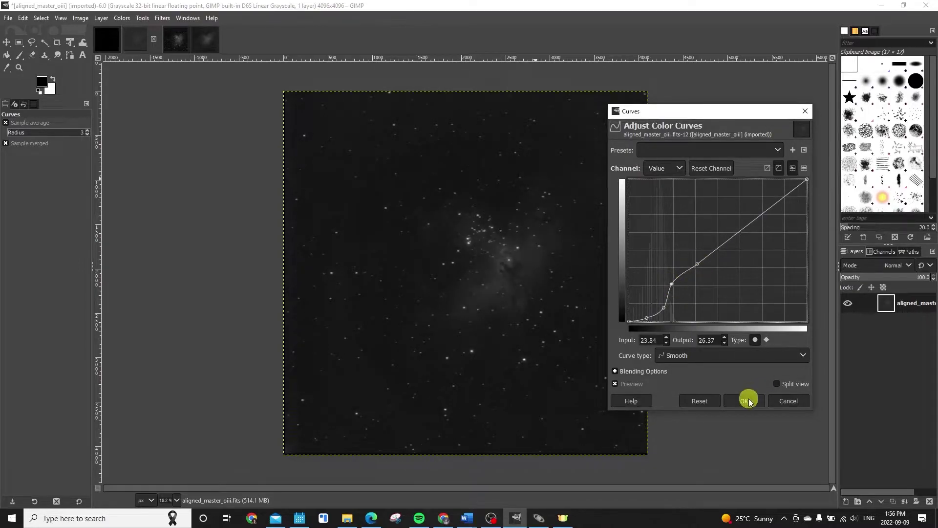
click(101, 41)
click(101, 18)
Step: Apply two Levels passes to sii: a gamma brightening, then black point 44.84
click(143, 140)
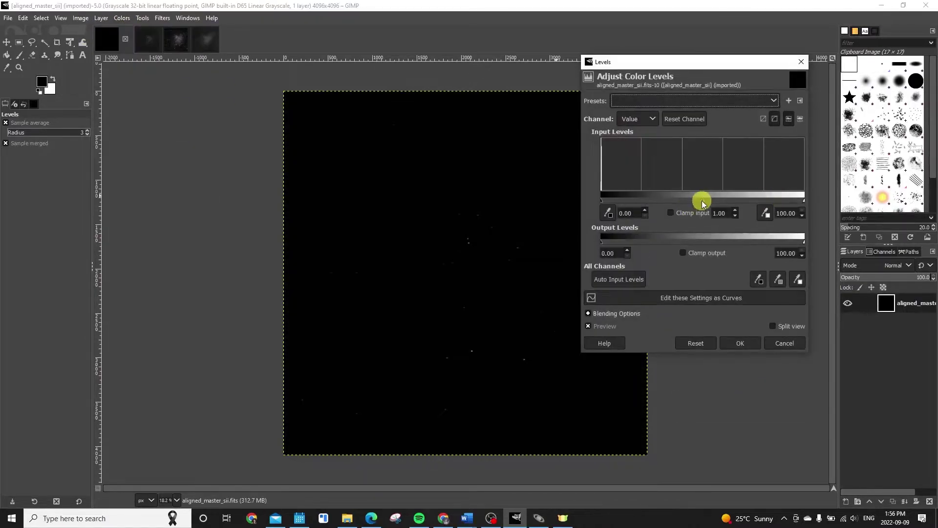
mouse_move(702, 202)
mouse_down()
mouse_move(606, 202)
mouse_move(693, 200)
mouse_up()
click(741, 343)
click(122, 18)
click(135, 129)
drag(749, 199, 741, 203)
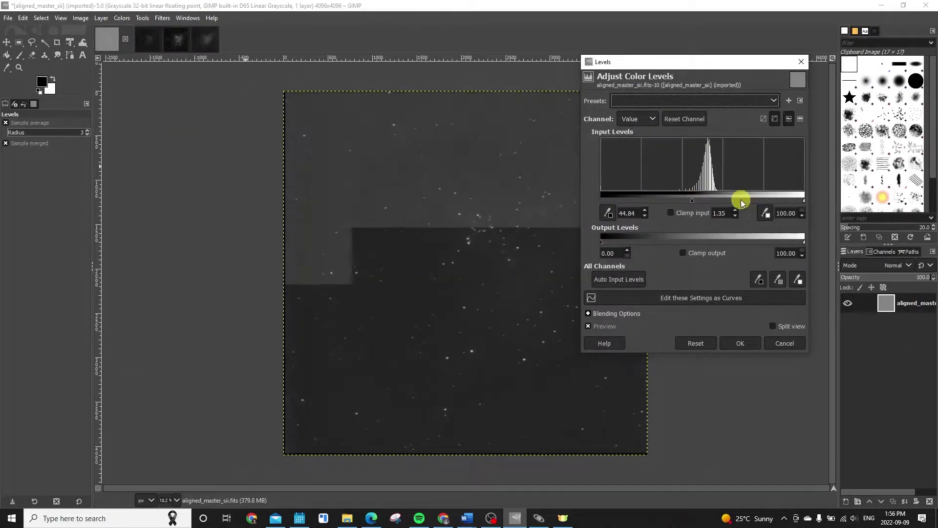
click(740, 343)
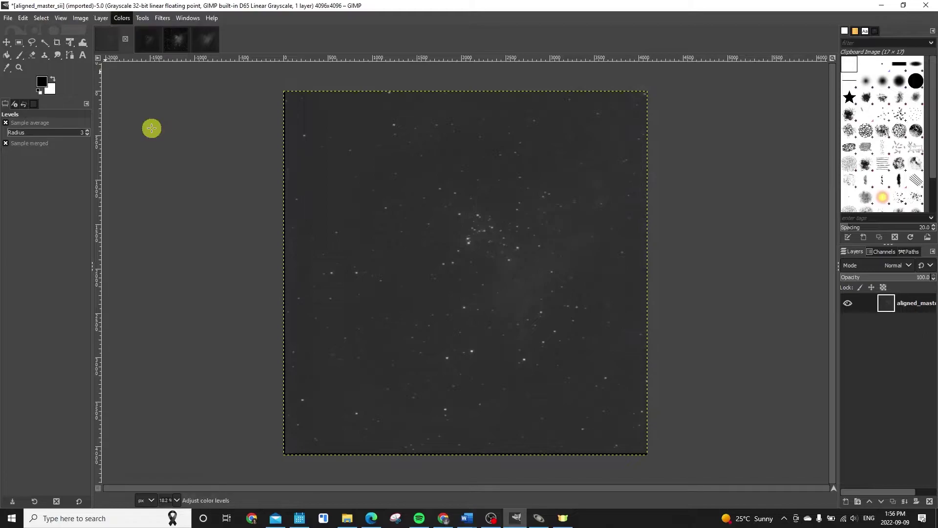
Step: Set Levels black point 1.92 and gamma, convert to Curves, reshape, and apply to sii
drag(602, 200, 605, 199)
drag(704, 200, 691, 200)
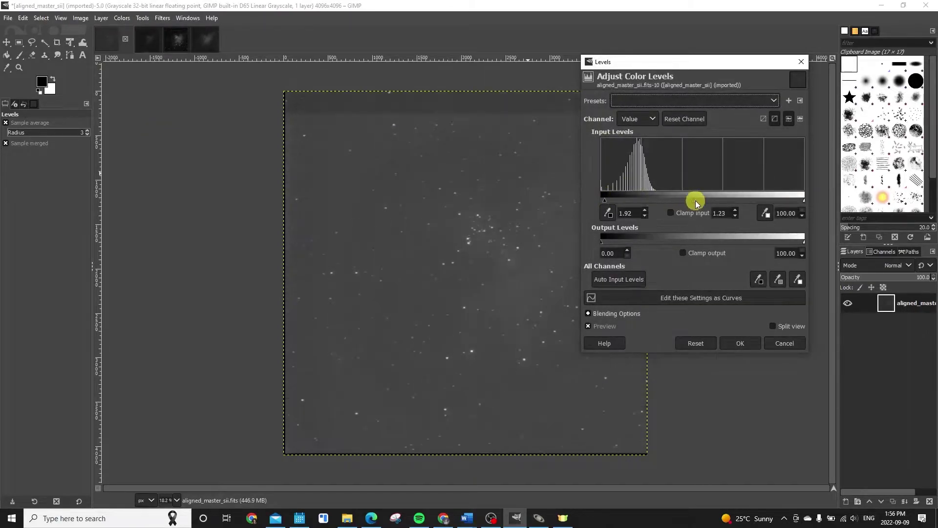
click(712, 300)
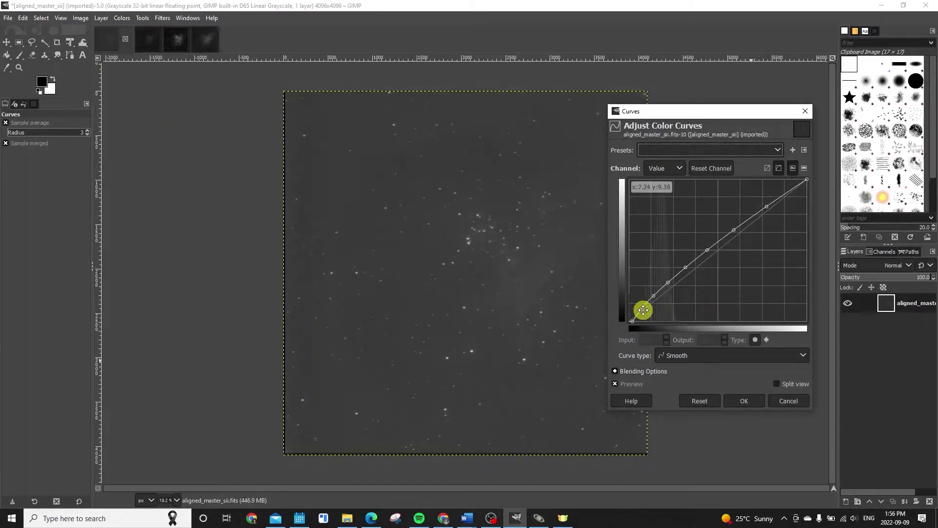
drag(644, 310, 677, 266)
drag(661, 305, 667, 292)
drag(708, 250, 696, 237)
click(767, 205)
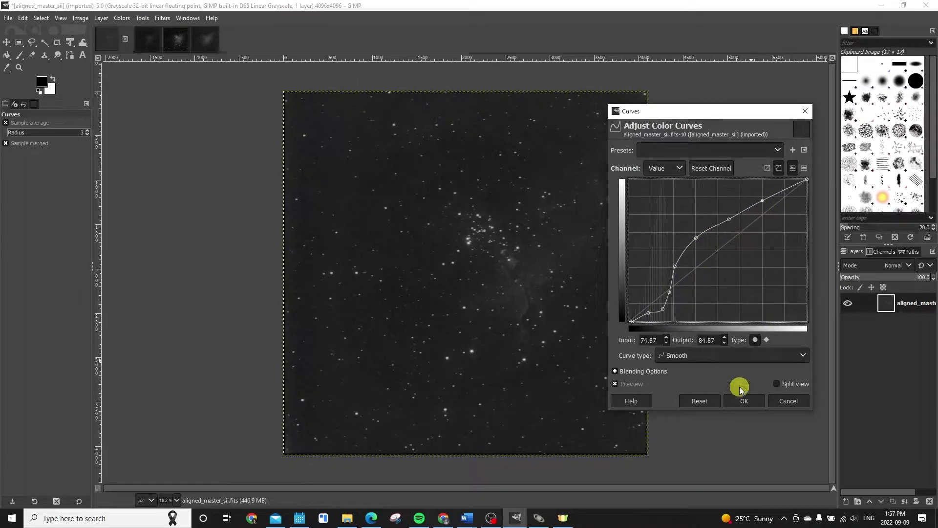
click(744, 401)
Step: Cycle through the stretched ha7, lum and oiii images, ending on aligned_master_sii
click(204, 40)
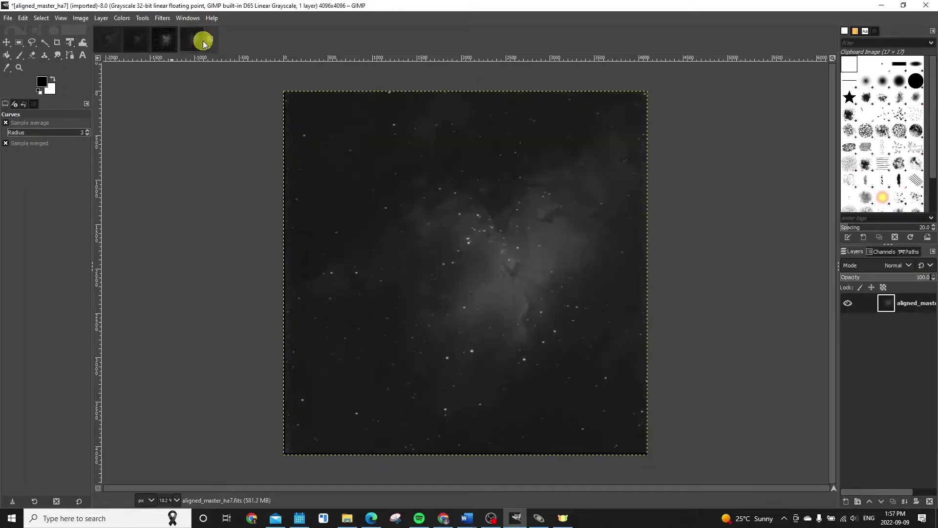
click(158, 40)
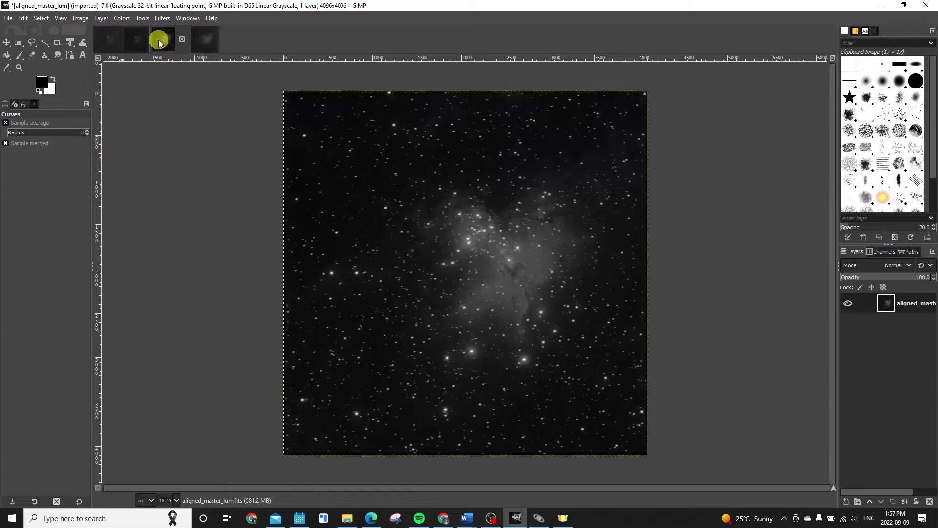
click(139, 38)
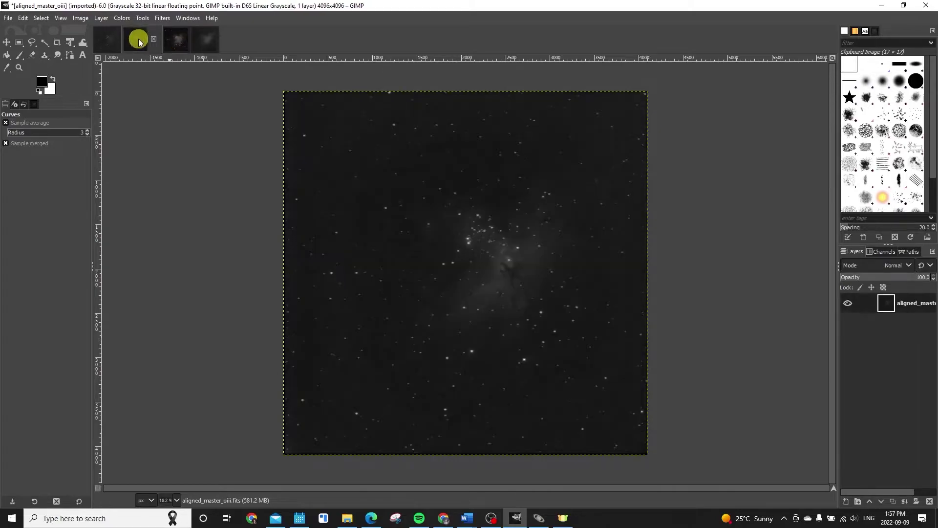
click(114, 40)
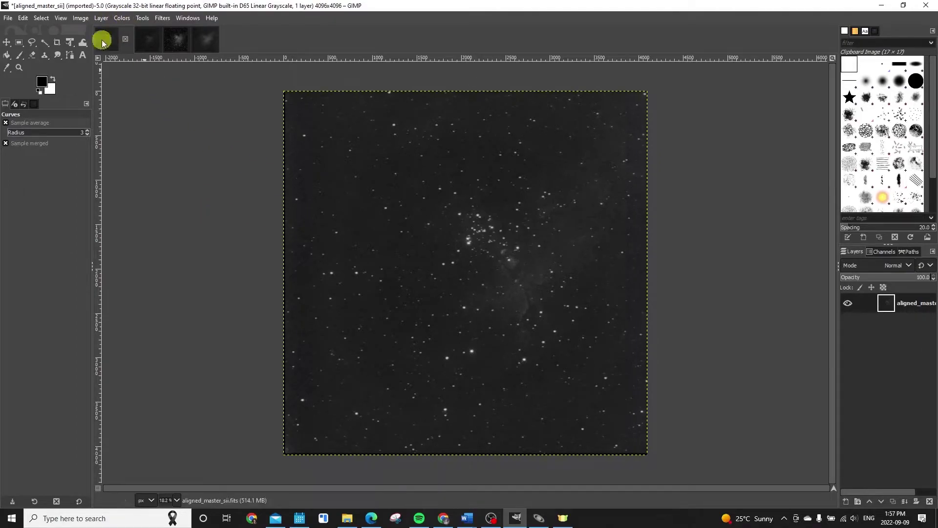
Step: Start Components > Compose with the RGB model and list images for the Red channel
click(122, 18)
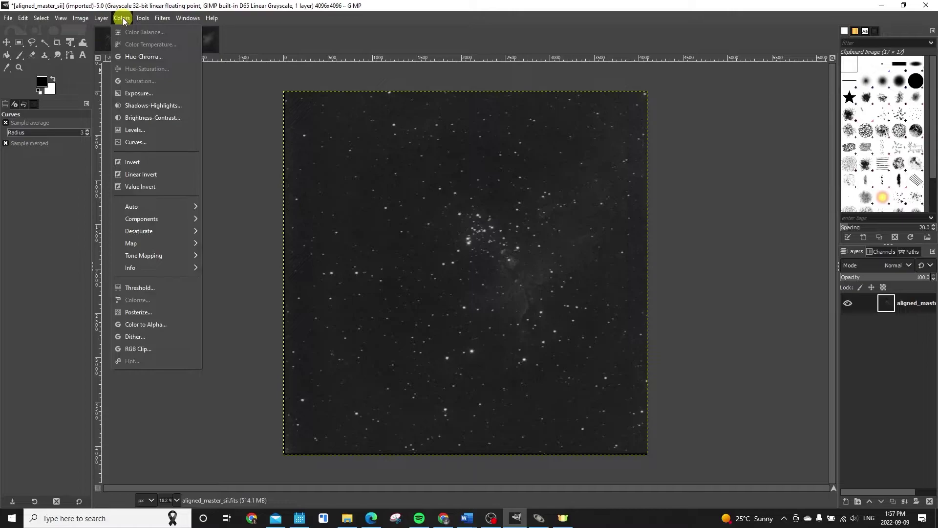
mouse_move(192, 218)
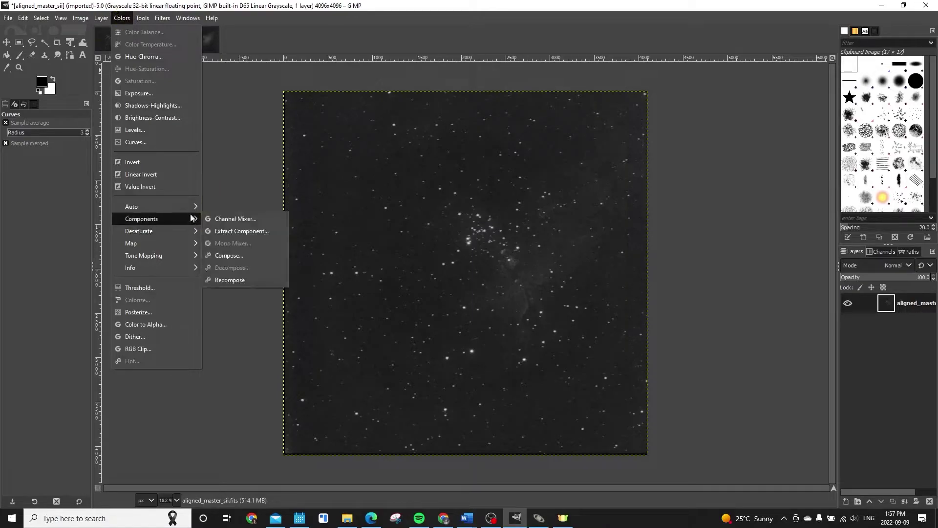
click(243, 257)
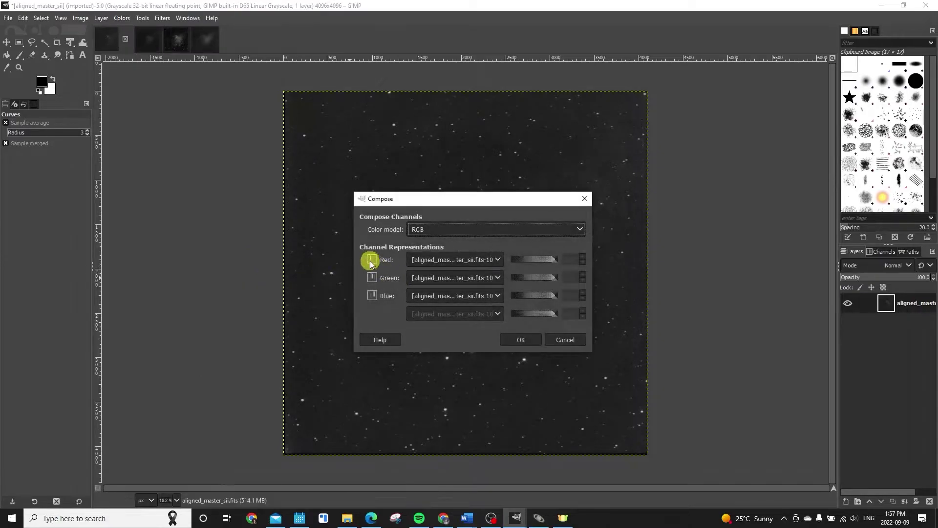
click(448, 259)
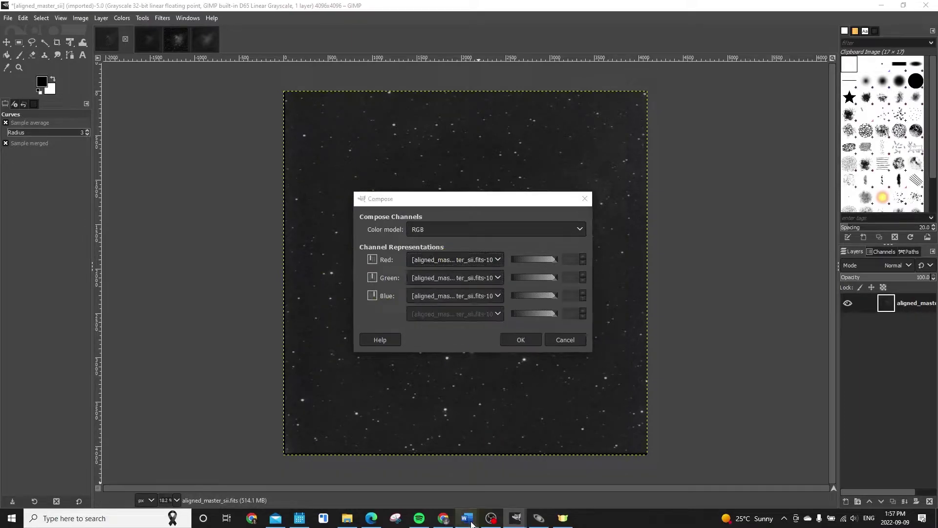
Step: Check the Hubble palette line (Ha = green) in the Word instructions, then minimize Word
mouse_move(470, 522)
click(499, 485)
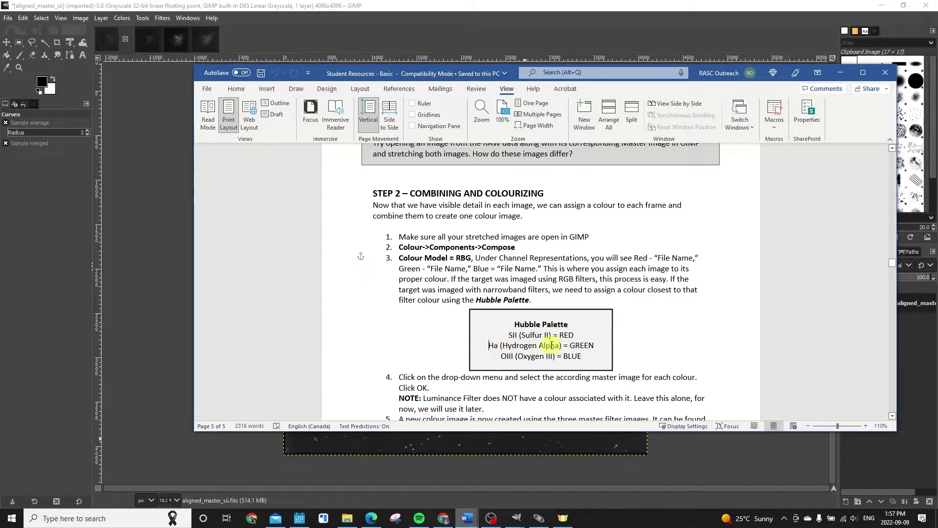
drag(551, 345, 501, 357)
click(582, 356)
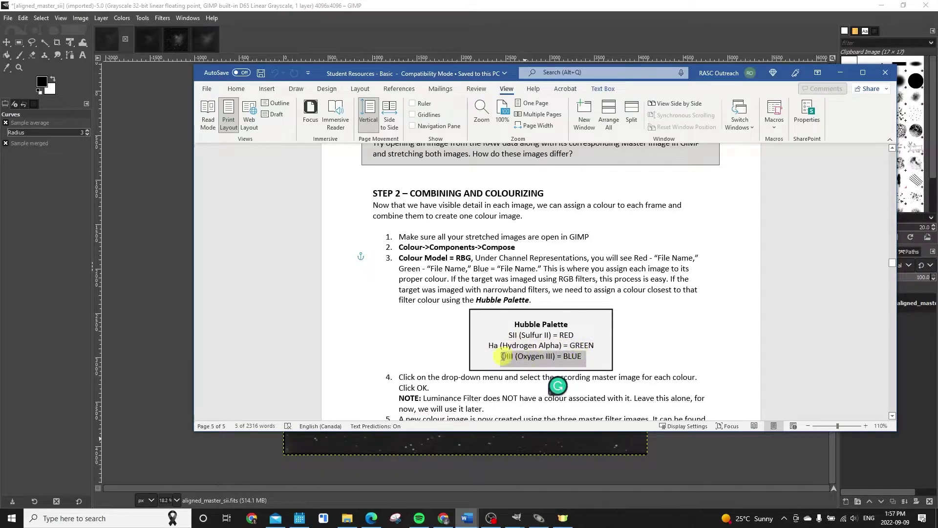
click(709, 20)
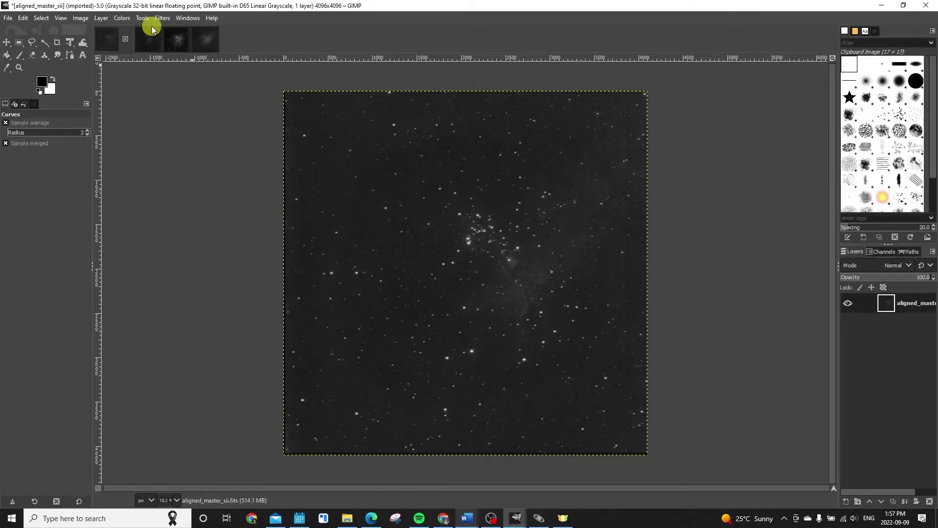
Step: Compose an RGB image with sii as red, ha7 as green and oiii as blue
click(122, 19)
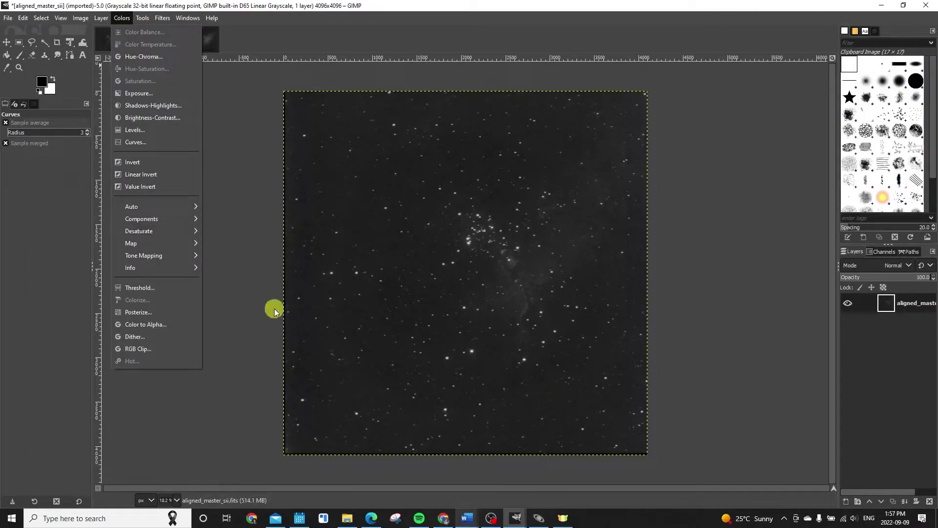
click(532, 516)
click(572, 470)
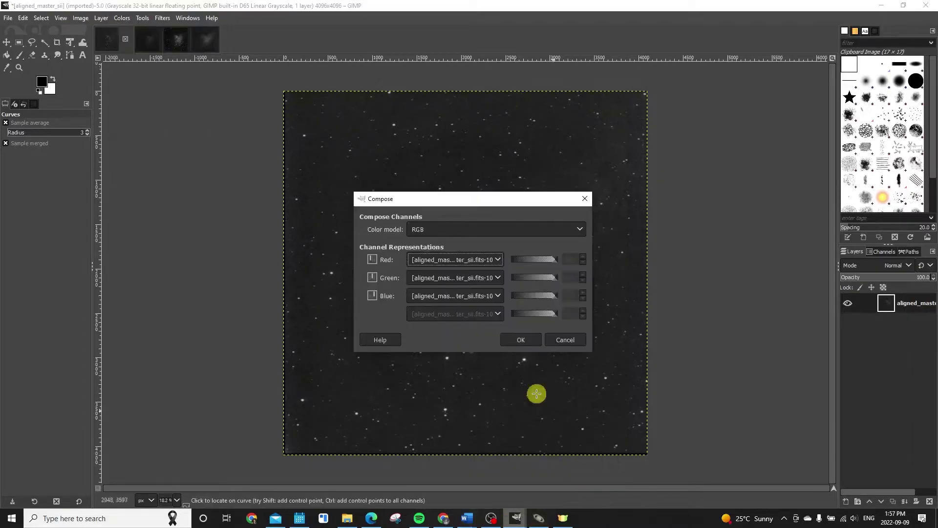
click(491, 277)
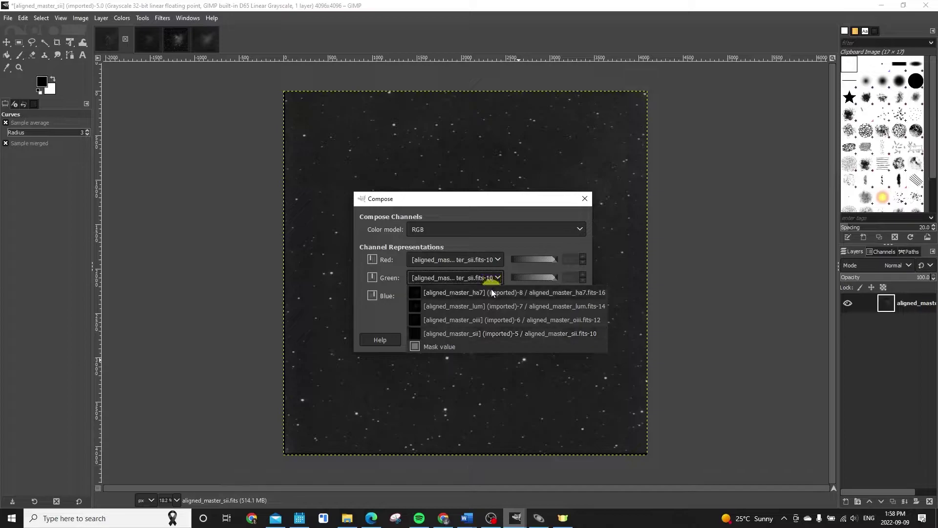
click(491, 292)
click(492, 296)
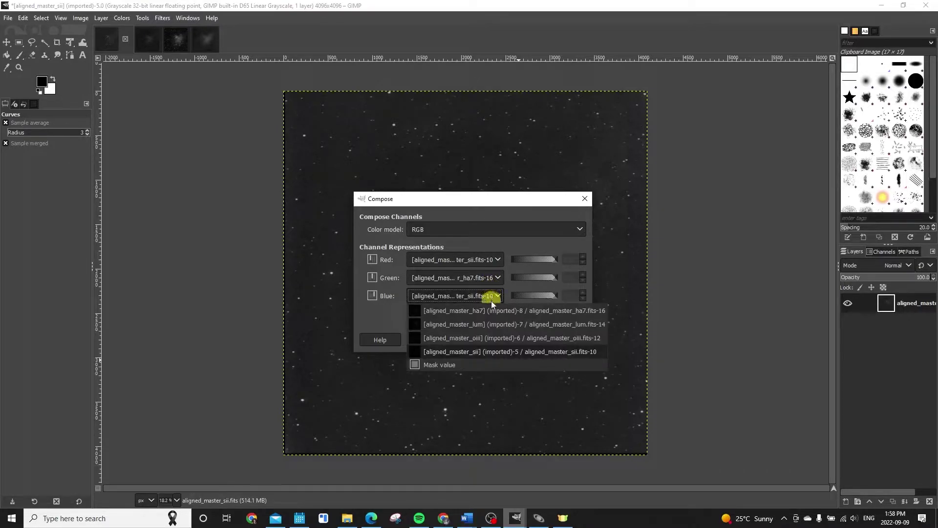
click(496, 337)
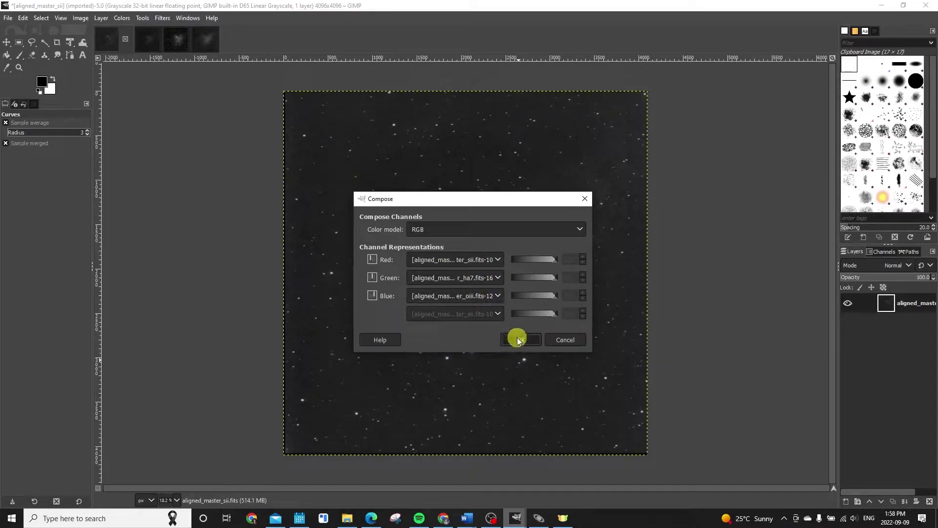
click(517, 339)
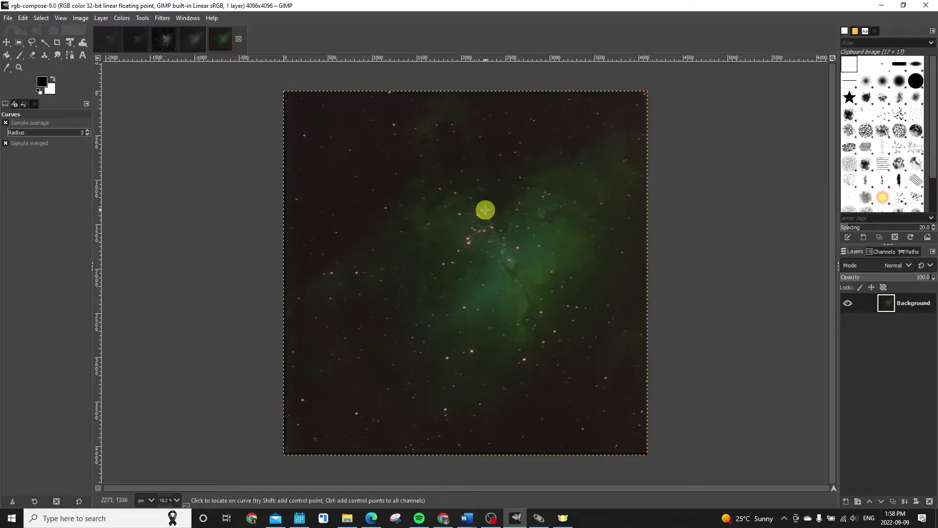
Step: Switch to the aligned_master_ha7 image tab
click(193, 41)
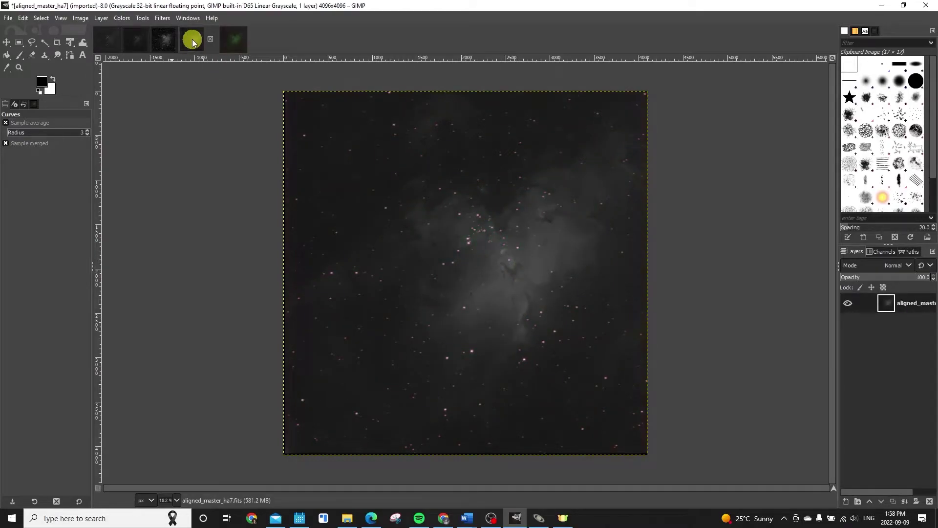
Step: Copy the whole ha7 image and paste it into the rgb-compose image
key(ctrl)
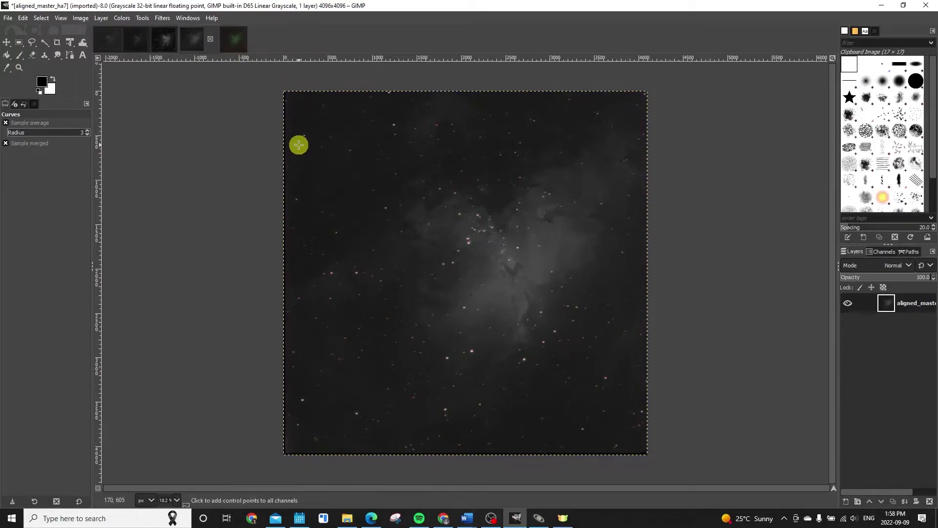
key(ctrl+c)
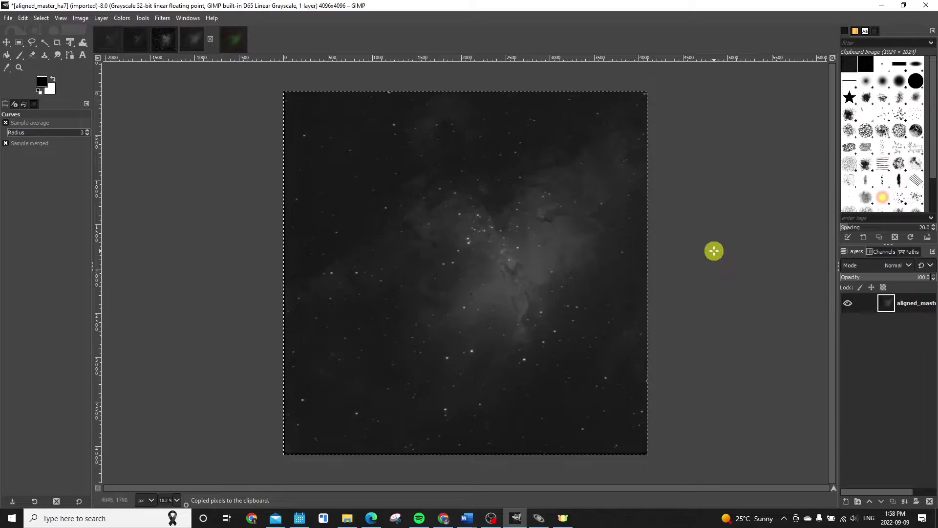
click(234, 45)
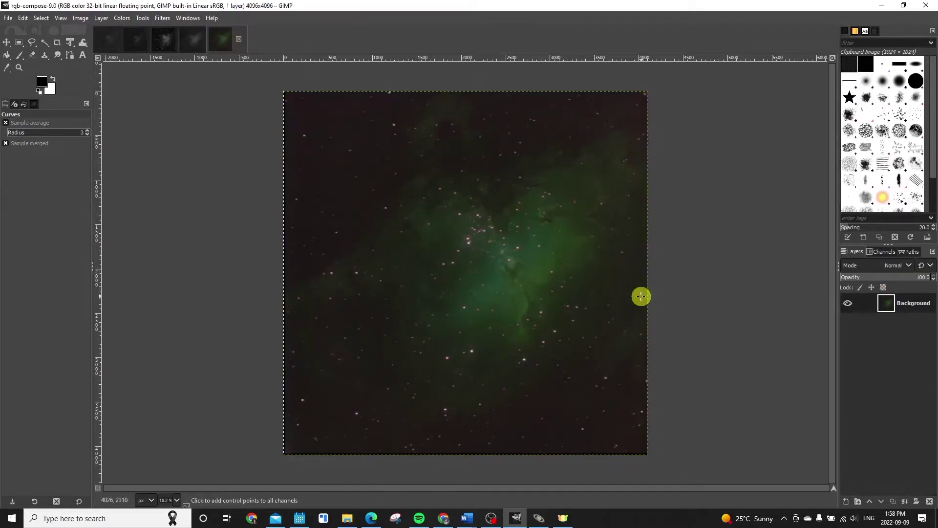
key(ctrl+v)
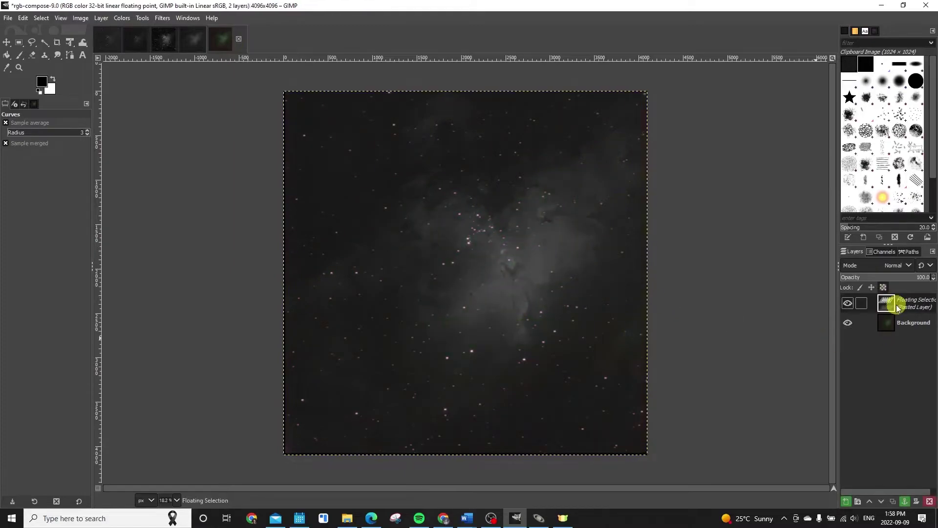
Step: Rename the pasted layer to 'lum'
double_click(912, 304)
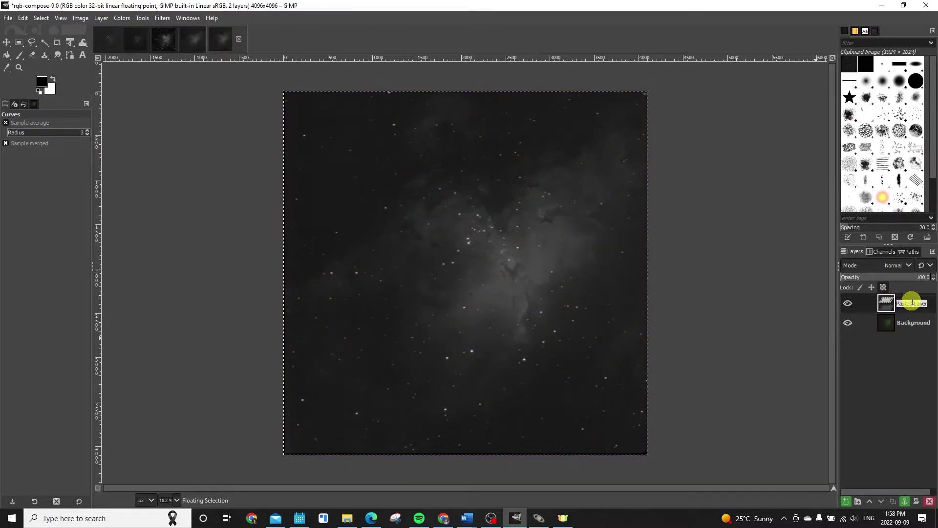
text(lum)
key(Return)
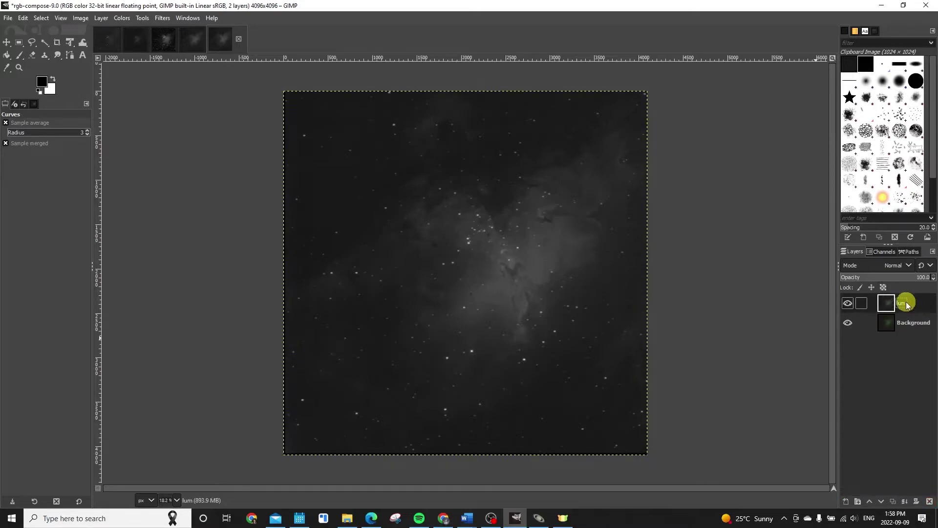
Step: Set the lum layer's mode to Luminance and its opacity to 81.6
click(907, 267)
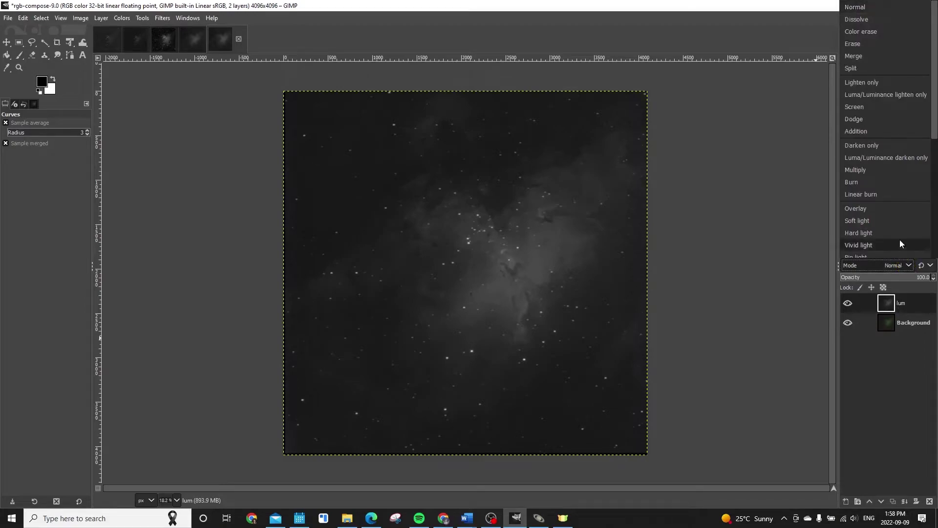
scroll(900, 239, down, 5)
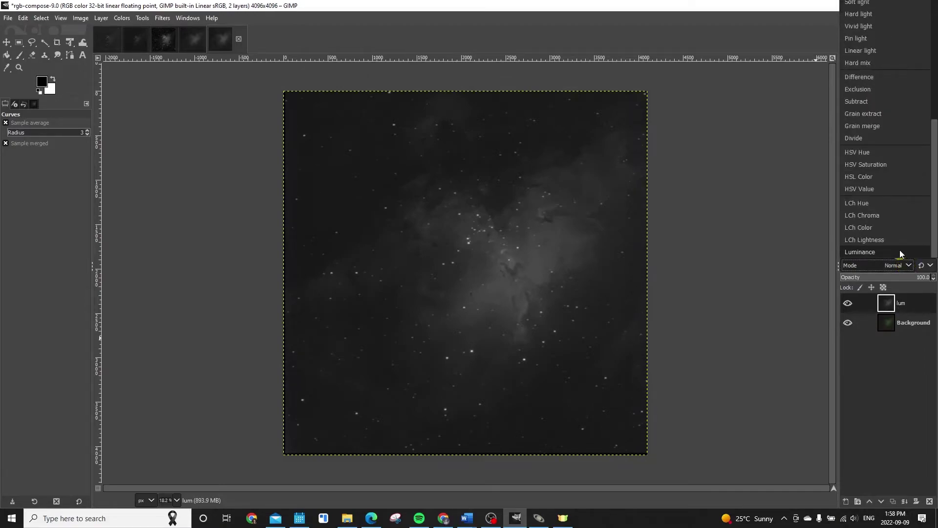
click(901, 251)
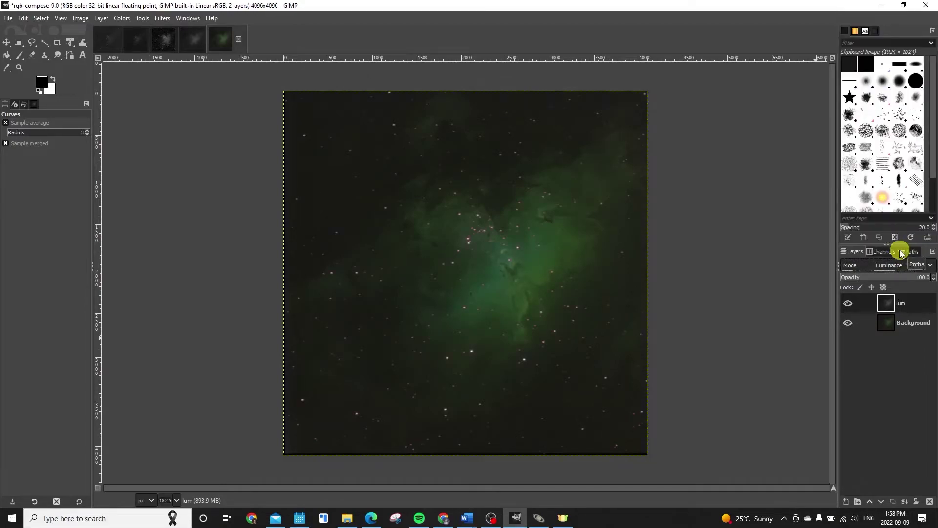
mouse_move(928, 277)
mouse_down()
mouse_move(914, 277)
mouse_move(931, 277)
mouse_up()
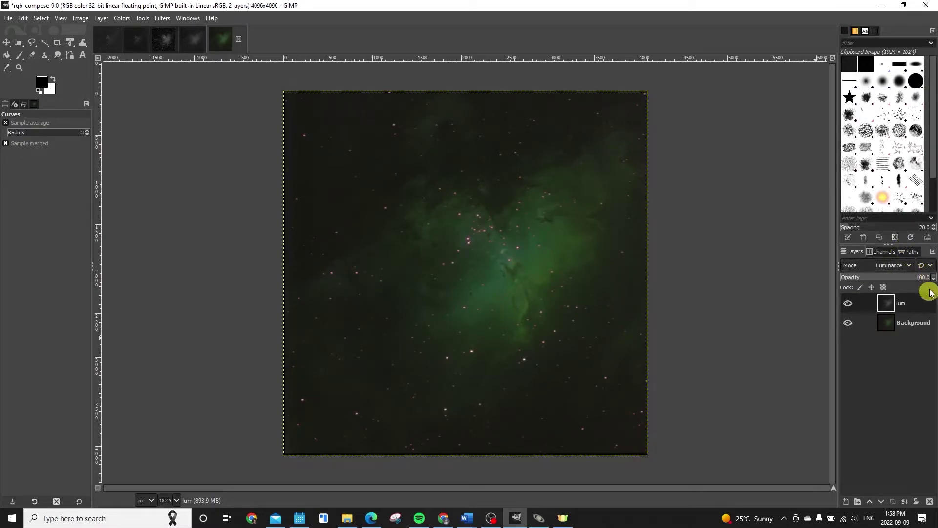
click(897, 320)
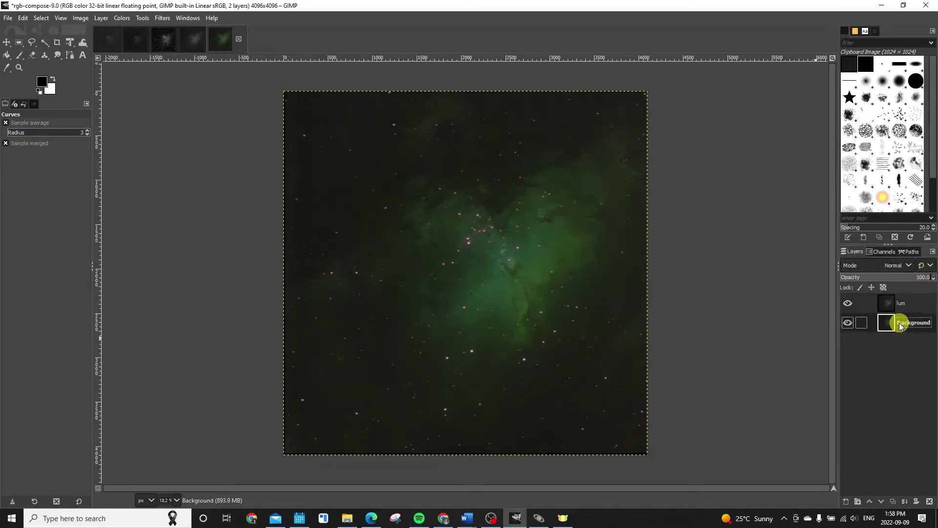
click(121, 17)
click(143, 33)
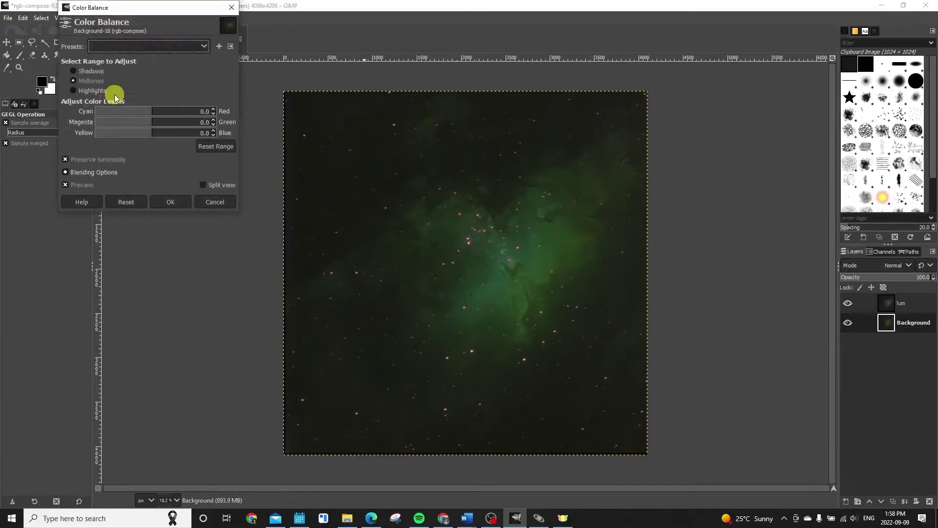
drag(153, 130, 133, 130)
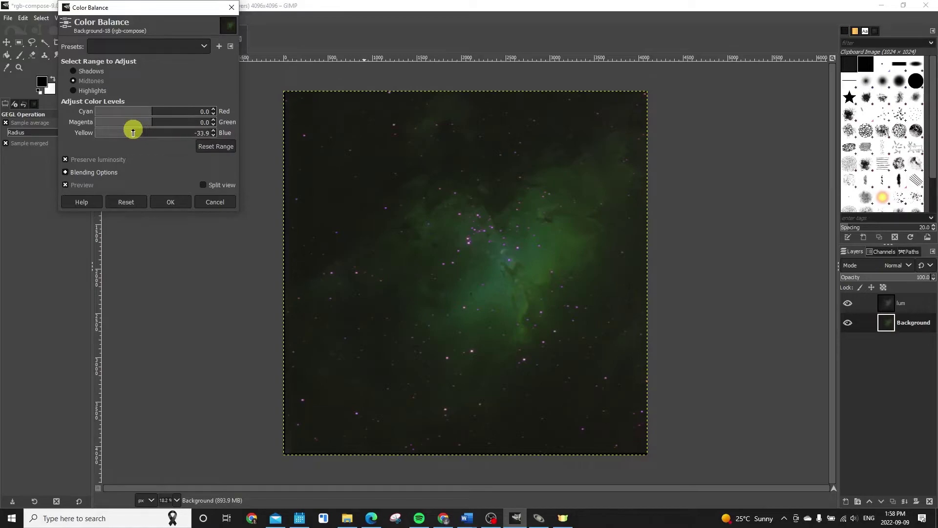
click(215, 202)
click(122, 18)
click(139, 44)
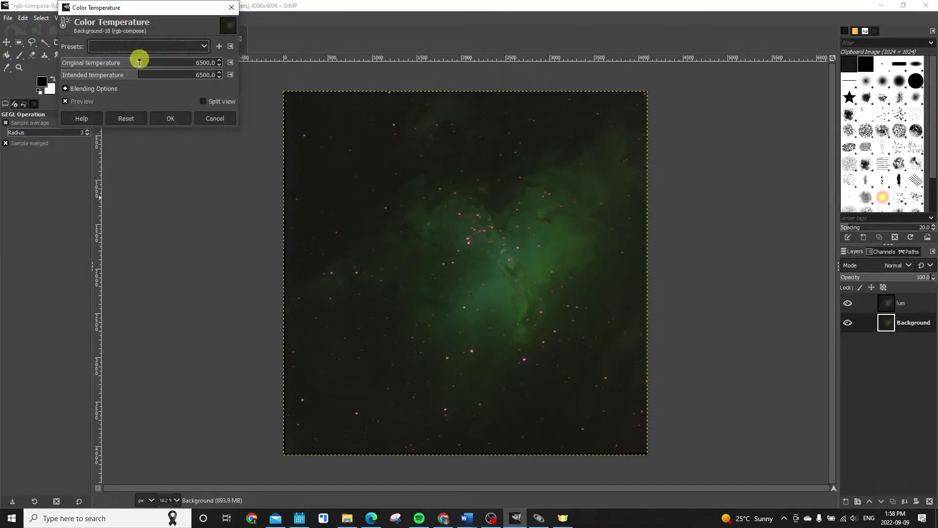
drag(139, 62, 106, 74)
click(139, 119)
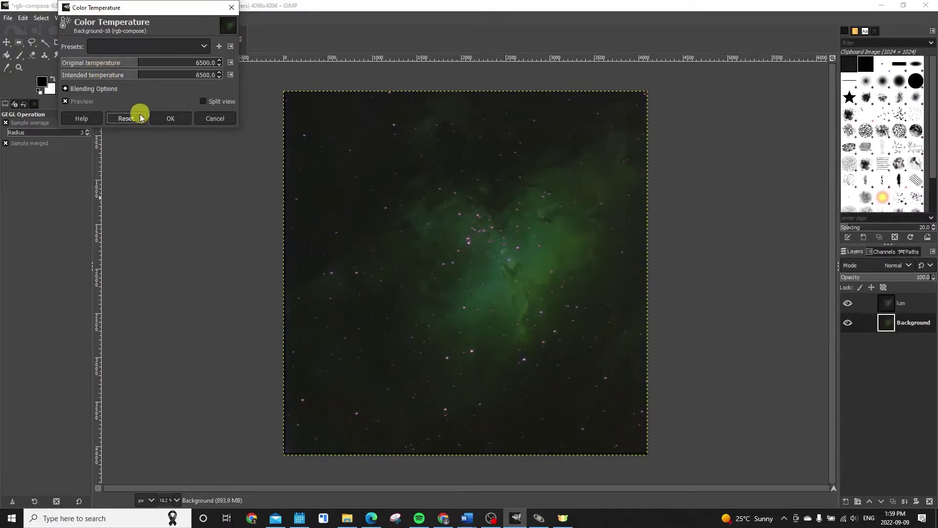
click(229, 118)
Step: Add and shape points near the dark end of the Value curve, then apply Curves
click(122, 18)
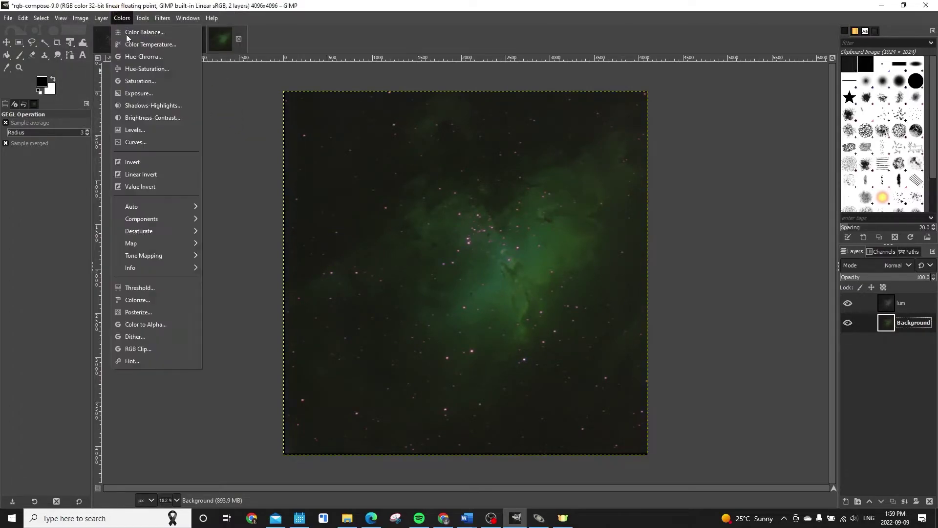
click(153, 143)
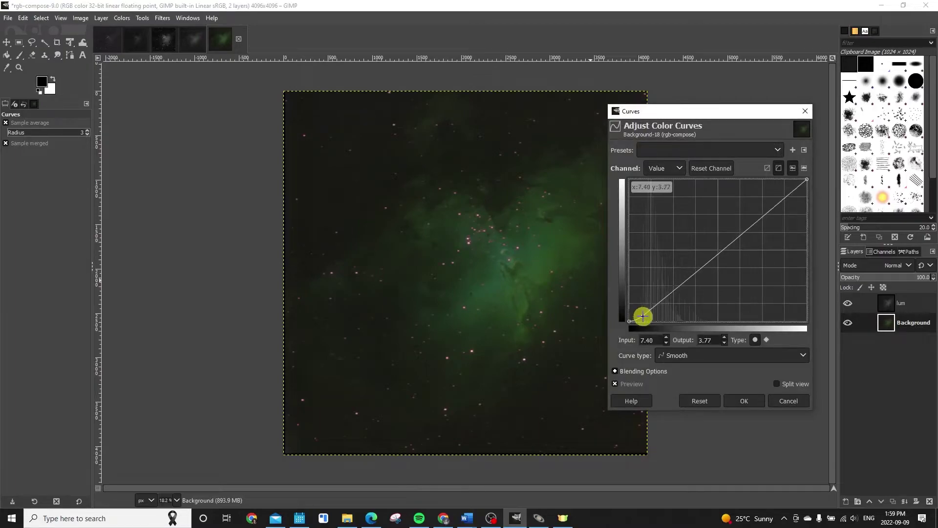
click(646, 317)
click(660, 300)
drag(660, 301, 653, 296)
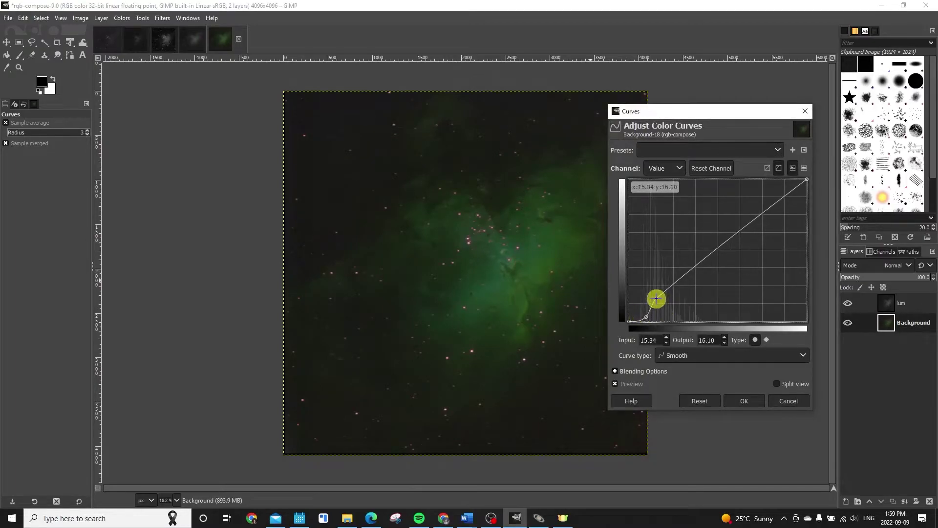
click(670, 285)
click(744, 403)
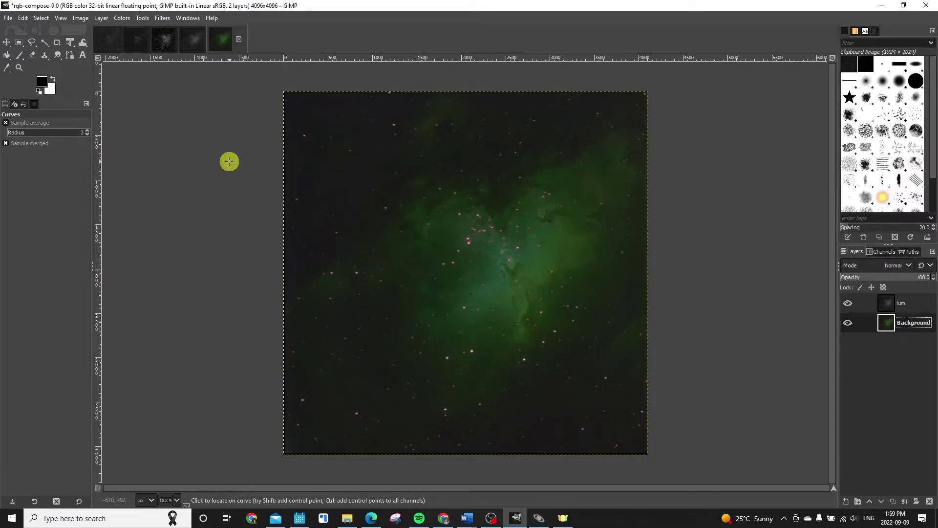
Step: Crop the image to a square 2536×2533 region around the nebula's centre
click(56, 43)
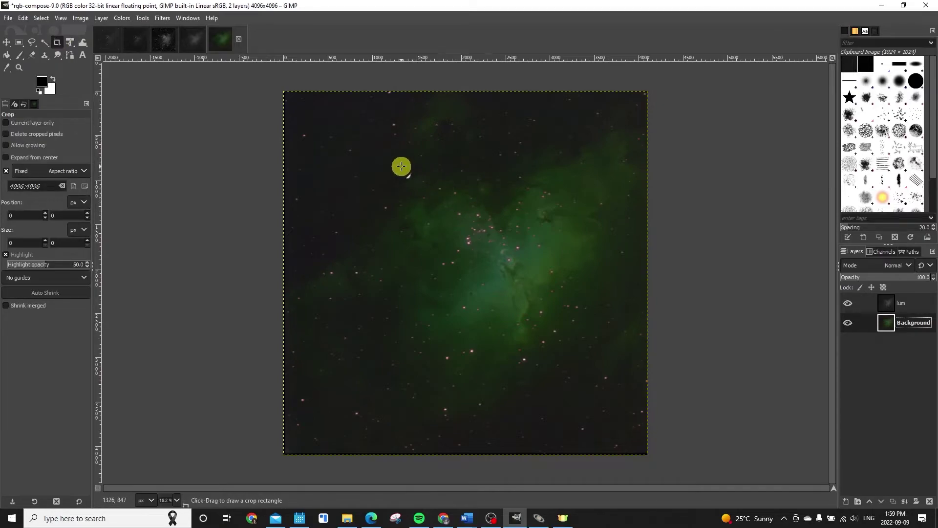
drag(398, 171, 623, 308)
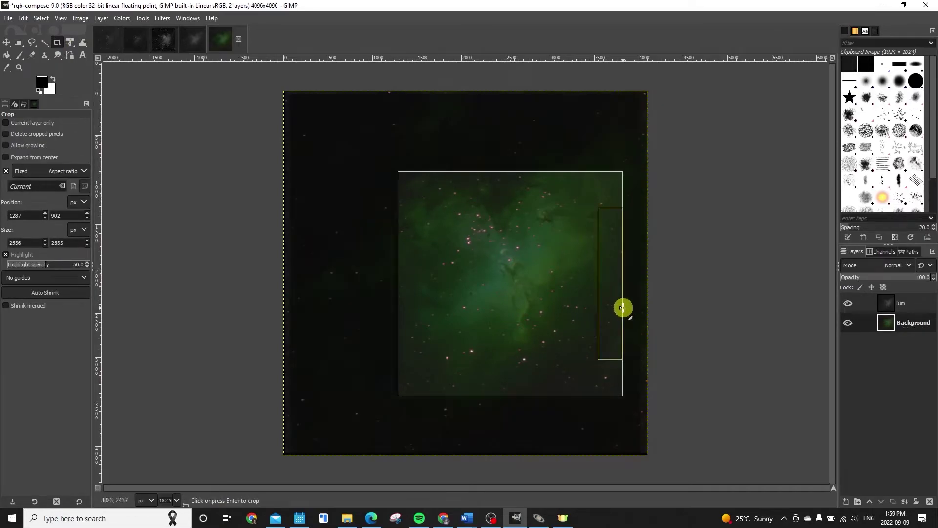
click(415, 223)
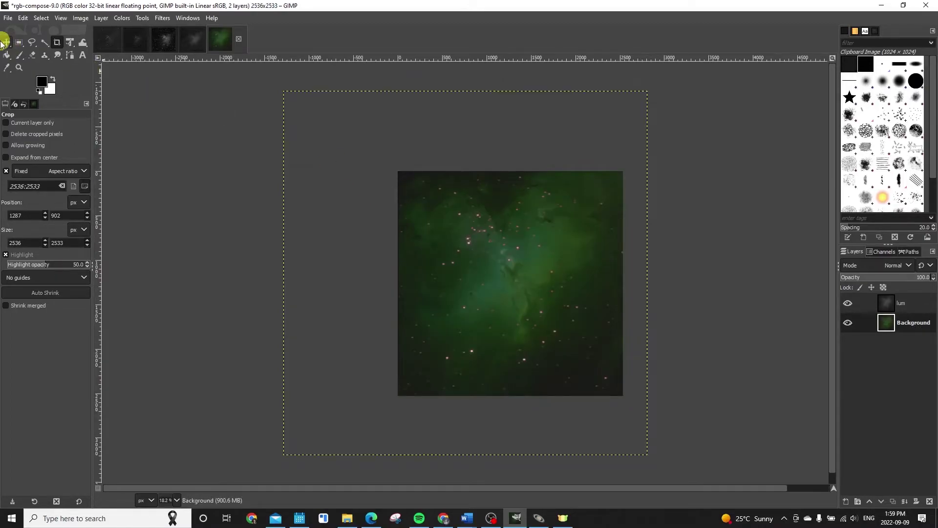
Step: Center the image in the window and zoom in two steps
click(4, 43)
click(60, 18)
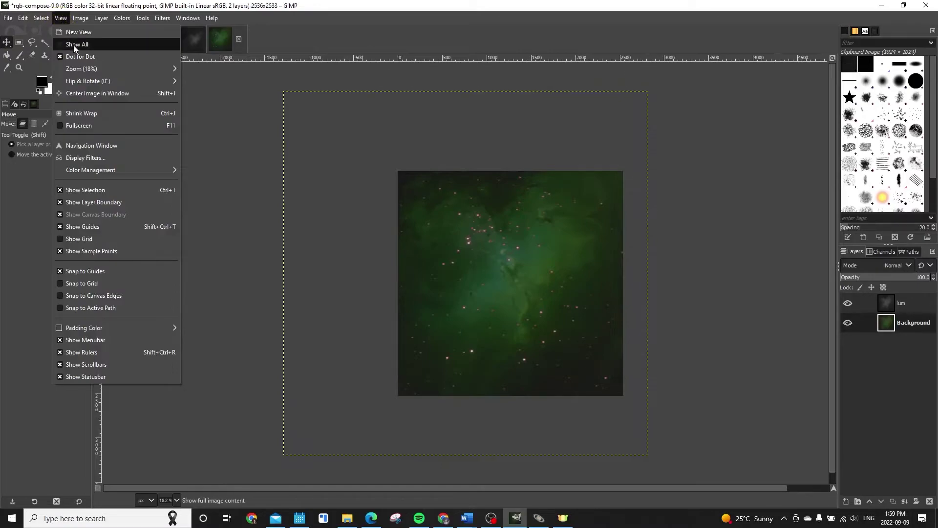
click(84, 92)
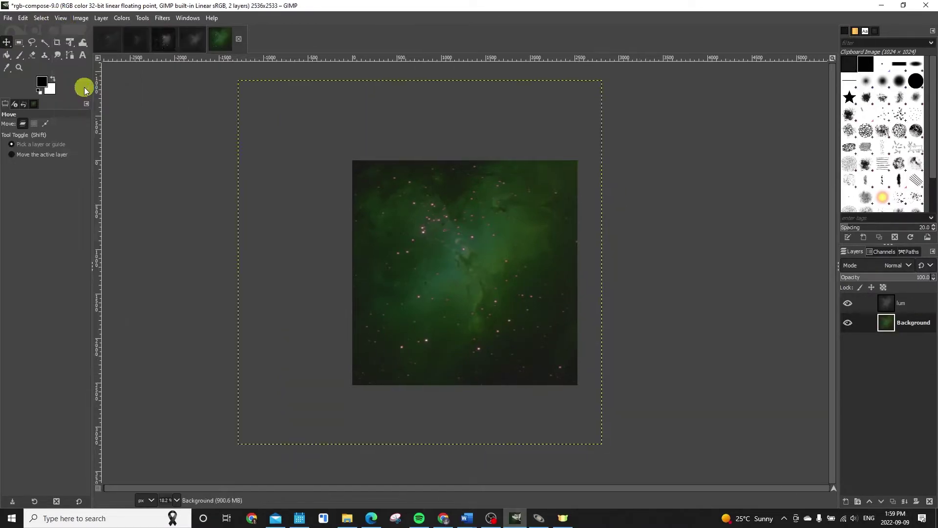
click(66, 16)
mouse_move(143, 68)
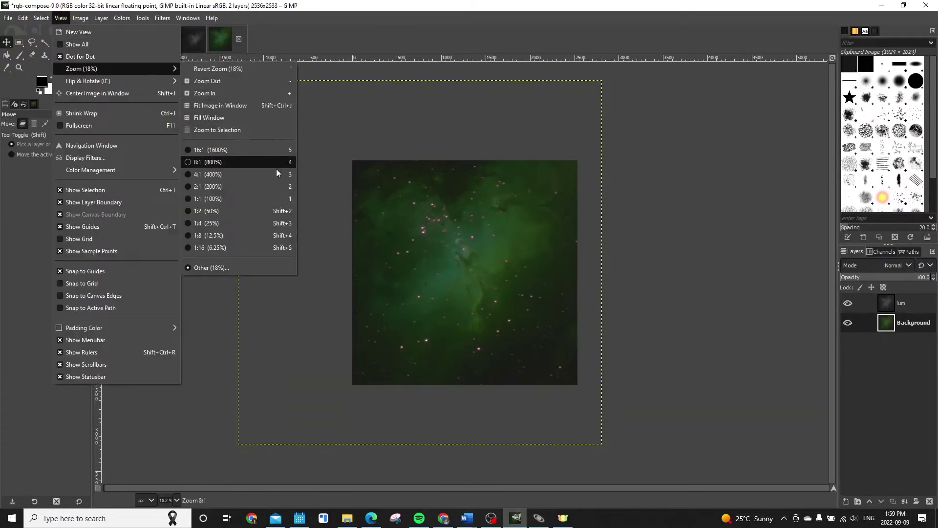
click(252, 91)
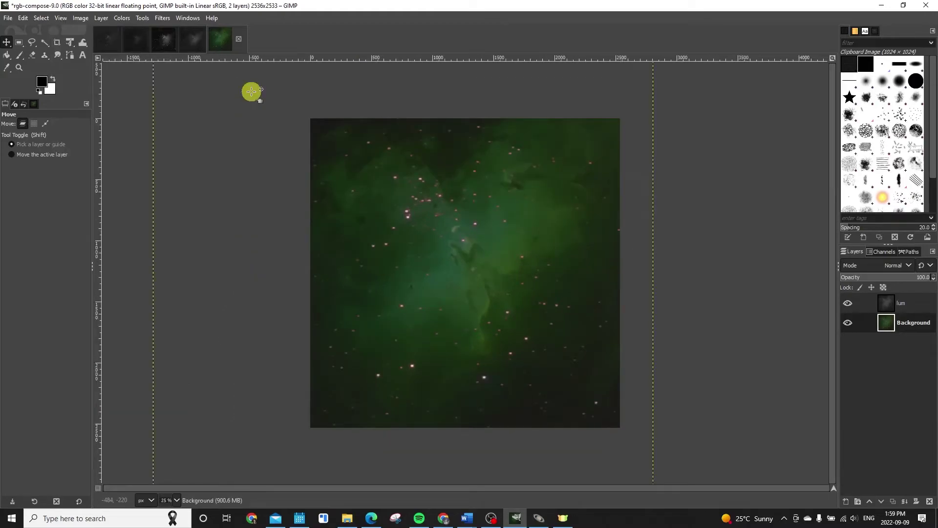
click(62, 18)
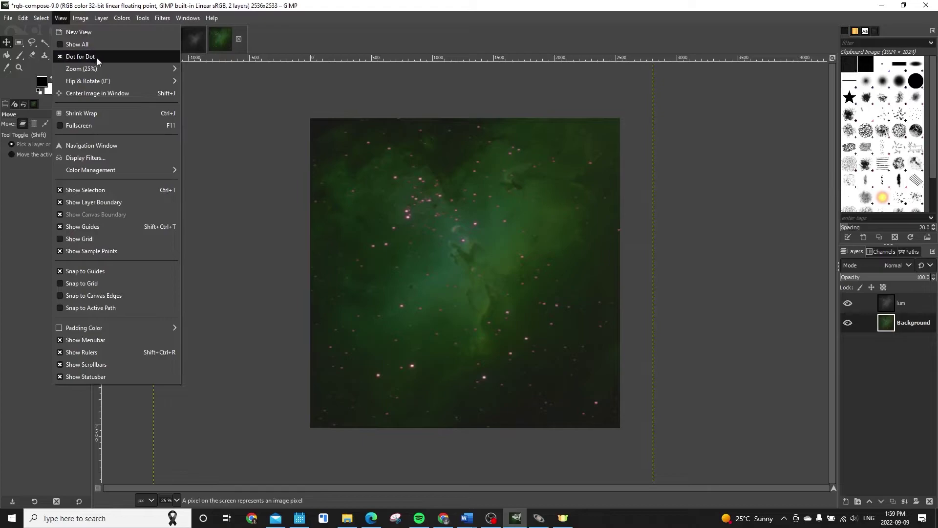
mouse_move(108, 67)
click(241, 94)
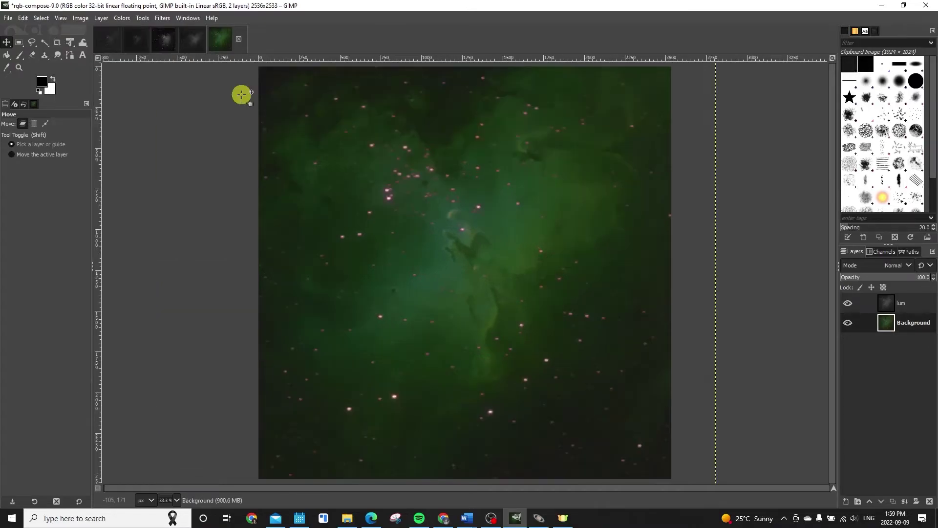
Step: Apply Levels with the midtone gamma lowered to 0.99
click(120, 19)
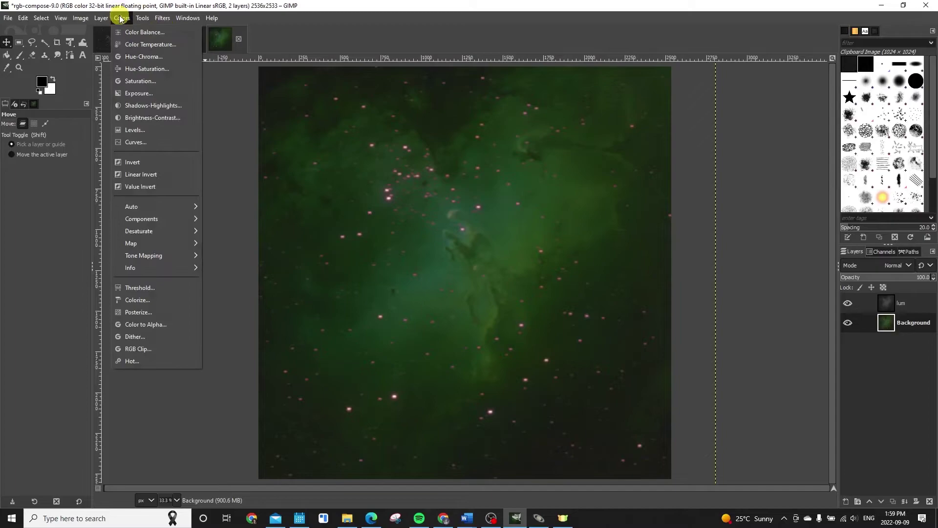
click(157, 130)
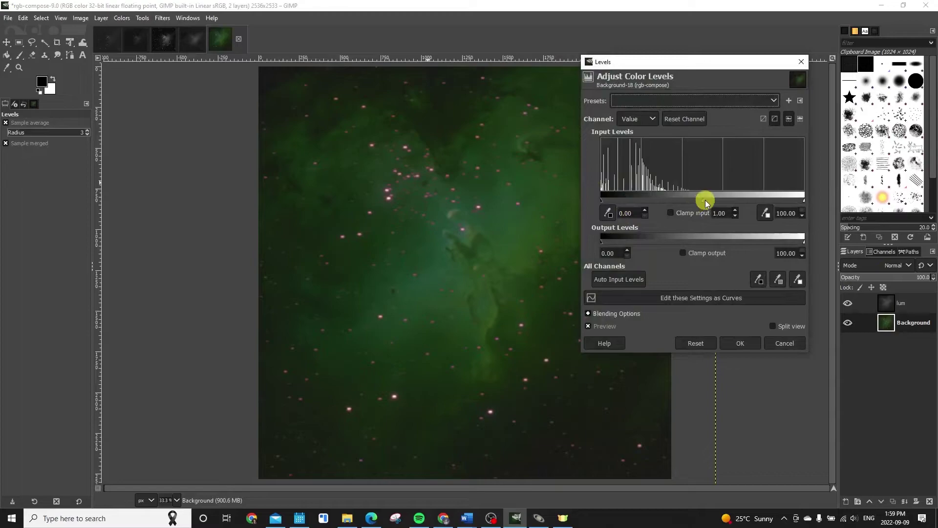
mouse_move(704, 198)
mouse_down()
mouse_move(687, 198)
mouse_move(702, 202)
mouse_up()
click(723, 342)
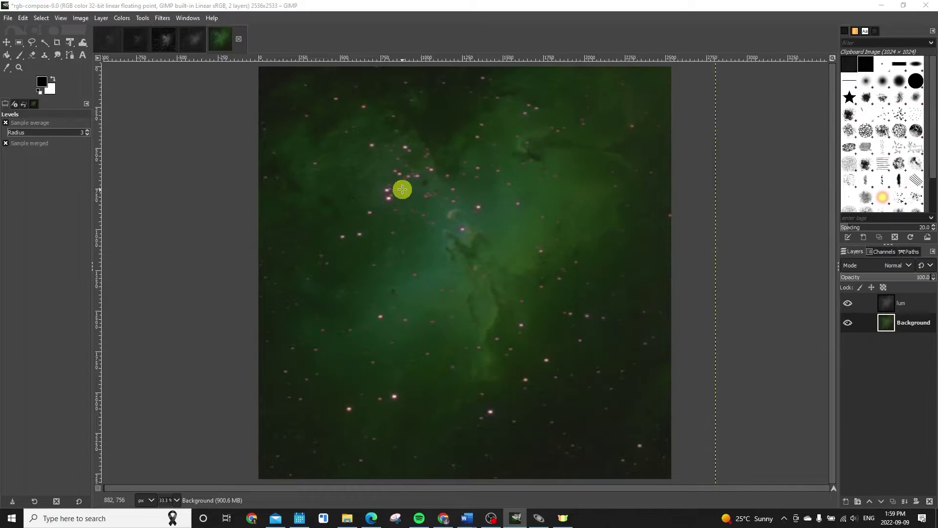
click(123, 17)
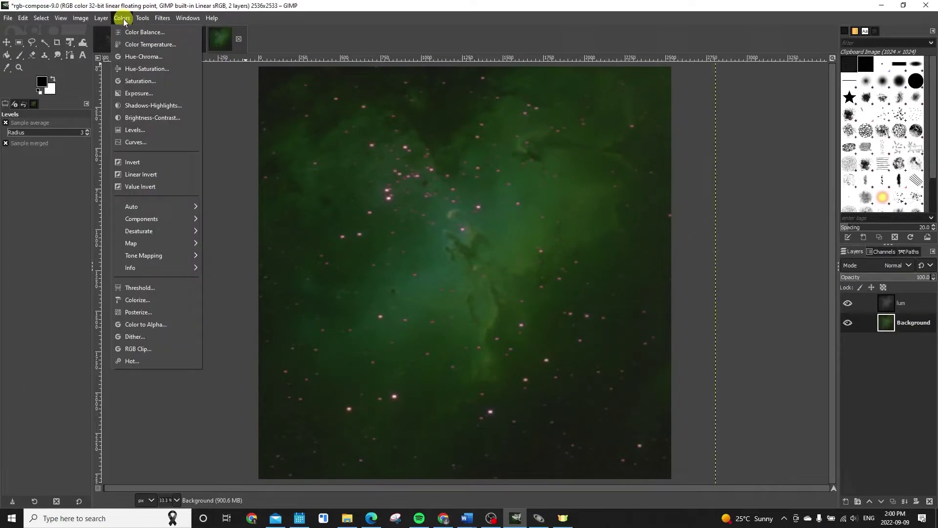
mouse_move(162, 18)
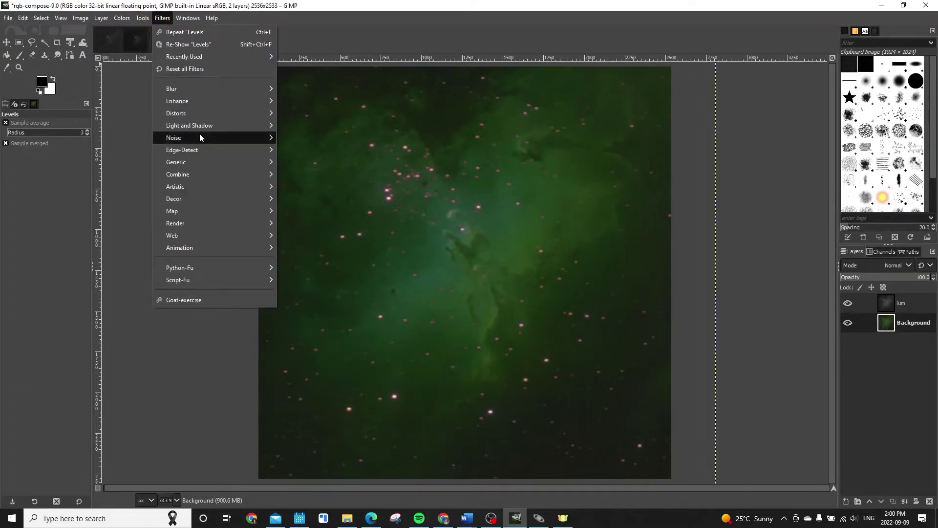
mouse_move(206, 101)
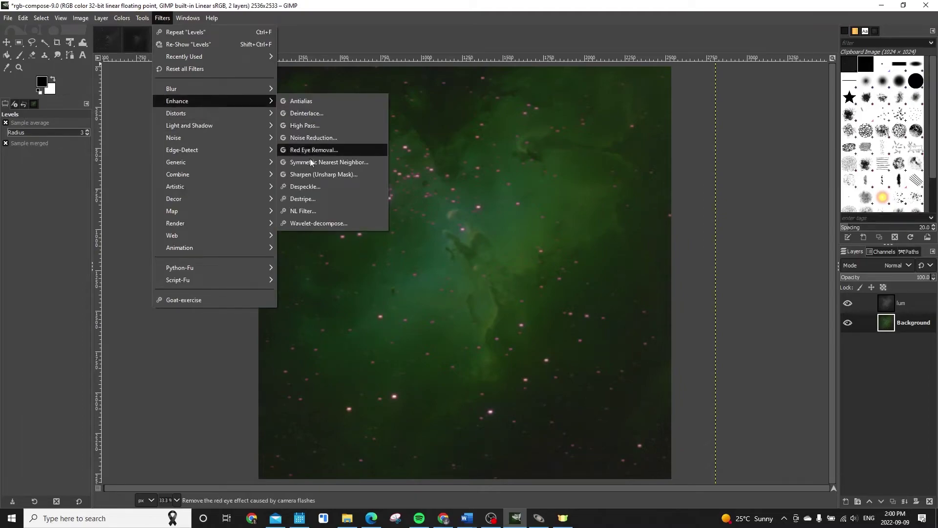
click(311, 142)
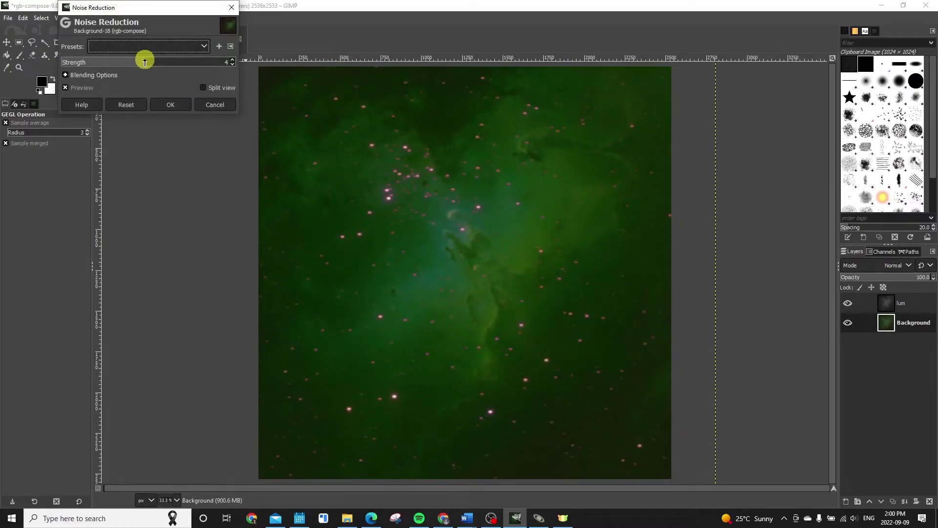
drag(145, 62, 182, 64)
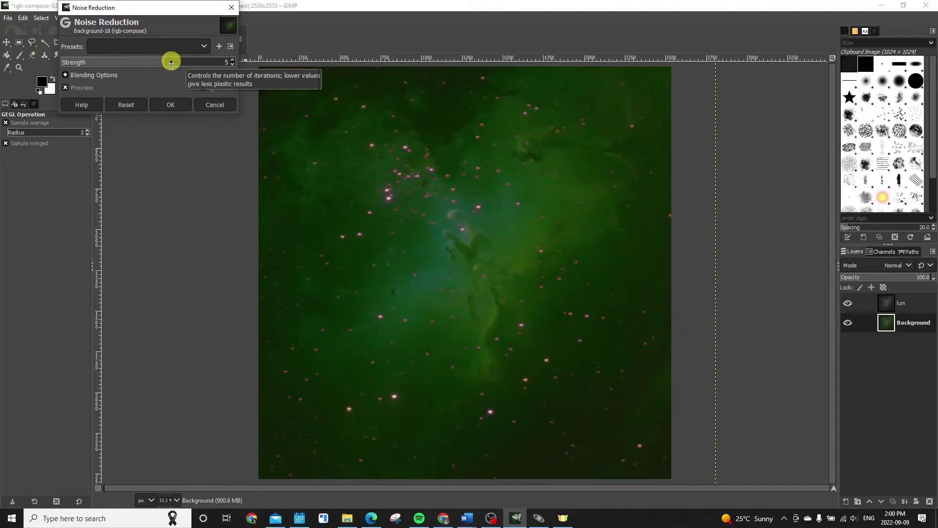
click(184, 105)
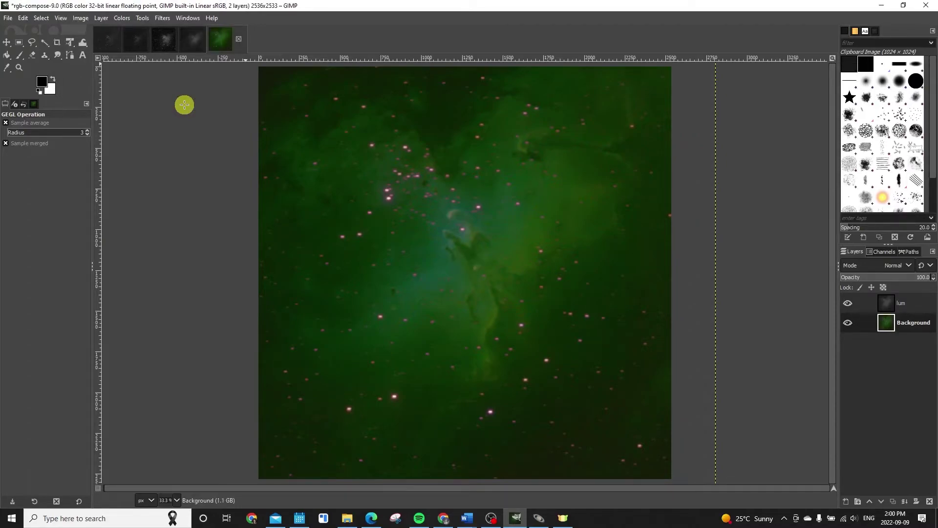
click(28, 19)
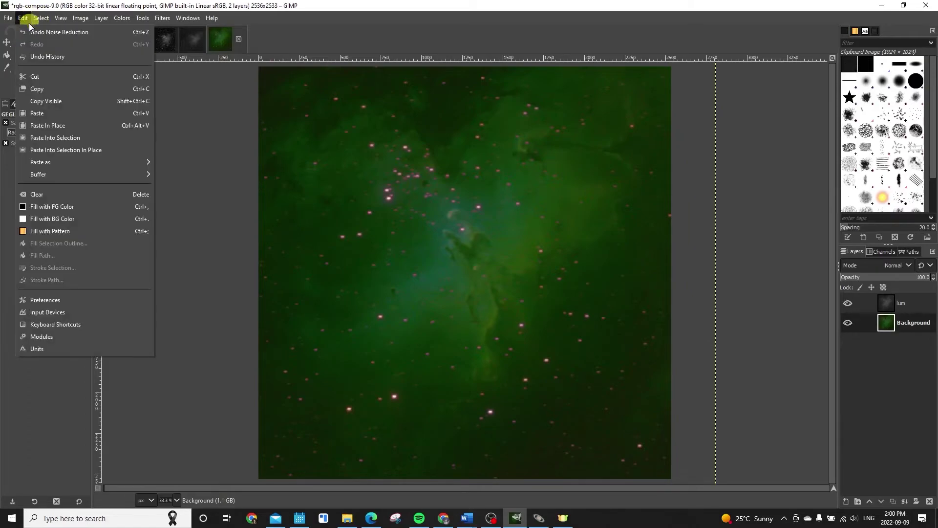
click(31, 35)
key(minus)
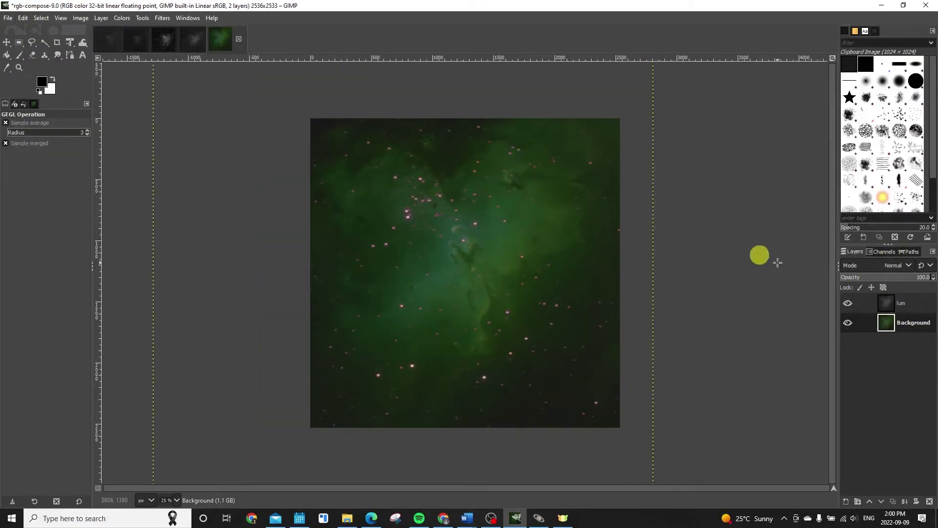
Step: Pull the Green channel curve down in the shadows to cut the green cast
click(122, 19)
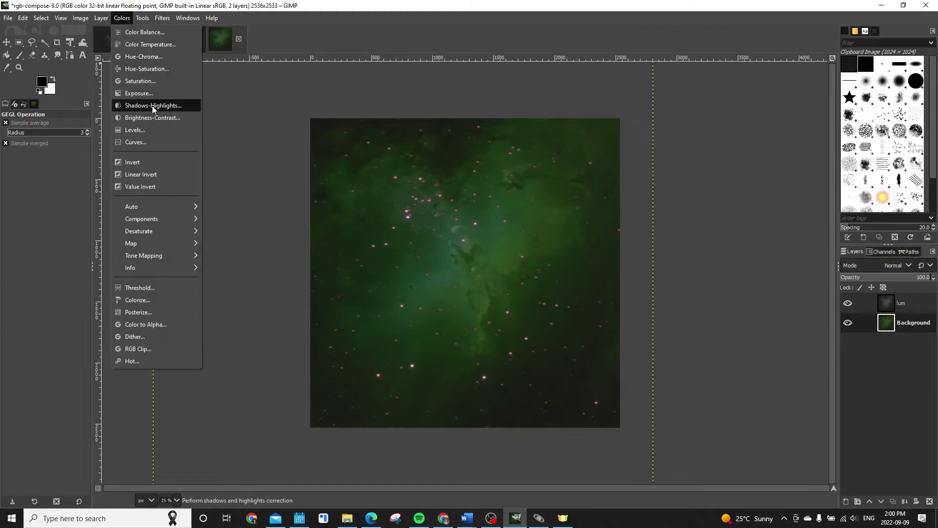
click(154, 144)
click(660, 172)
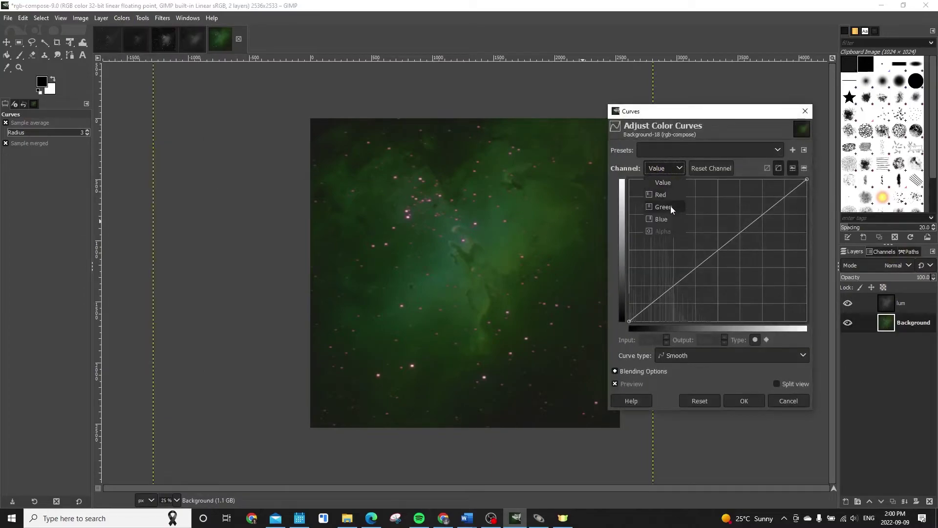
click(671, 206)
click(650, 315)
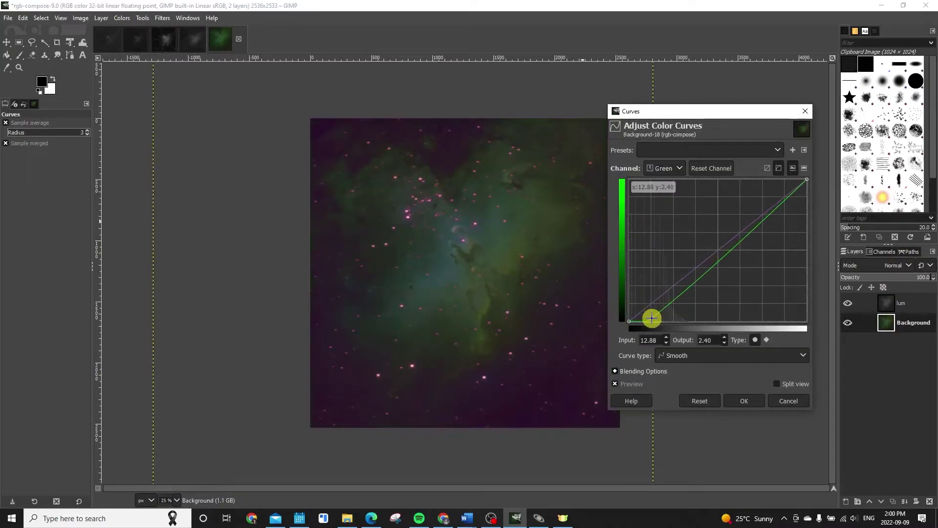
drag(672, 295, 689, 280)
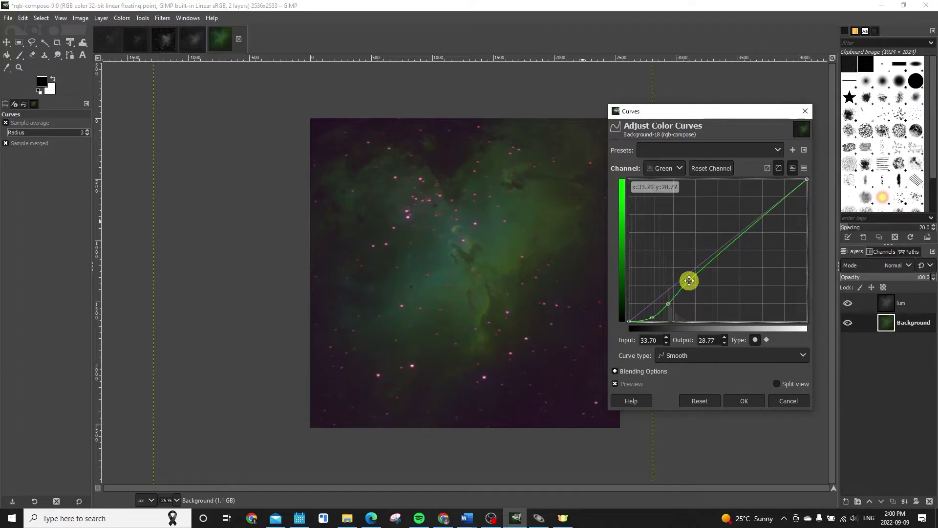
click(739, 403)
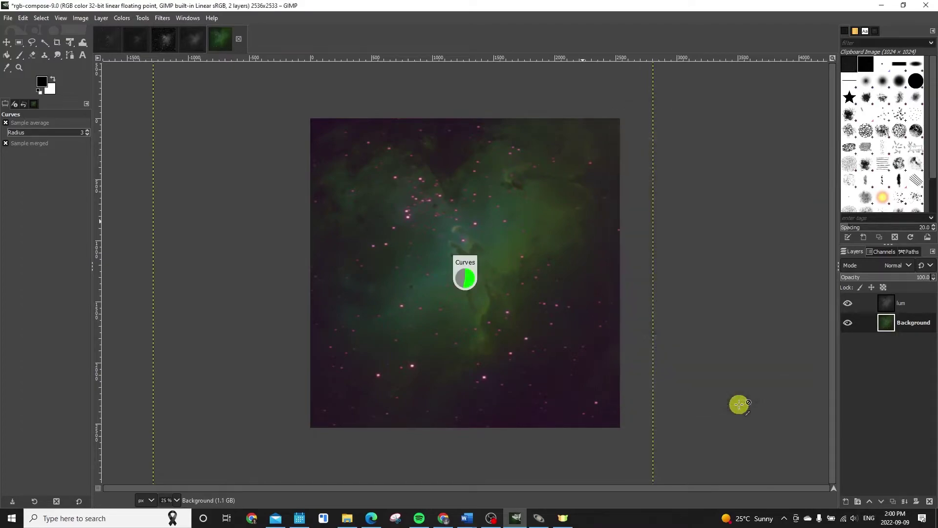
click(120, 19)
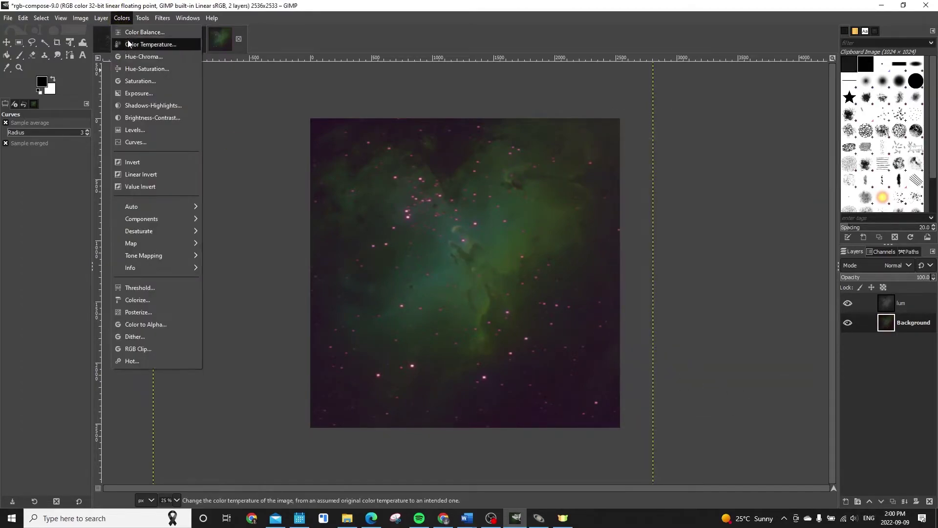
Step: Lift the Red channel curve slightly in the shadows and apply it
click(142, 141)
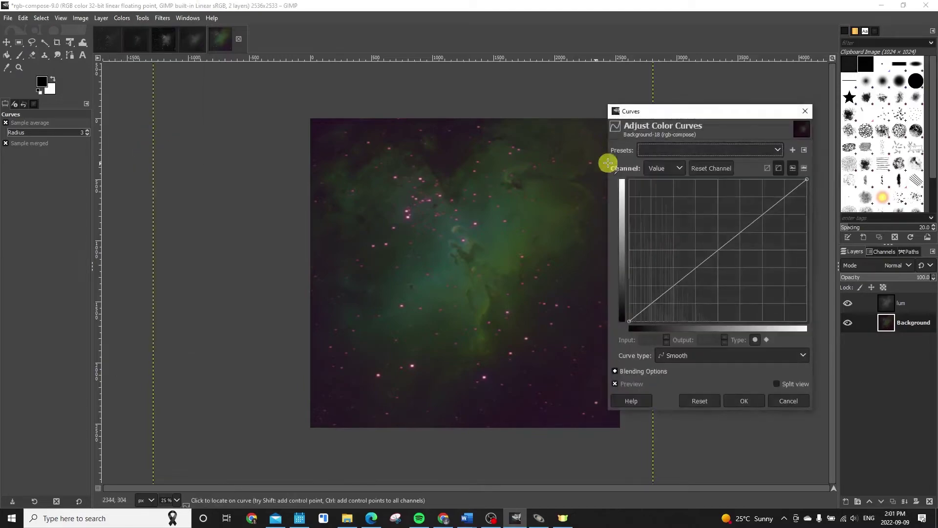
click(667, 168)
click(670, 197)
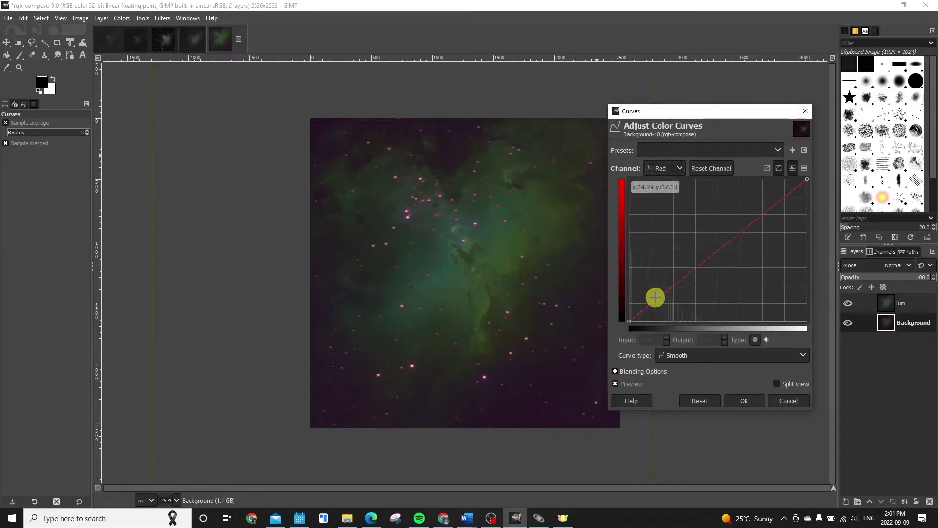
drag(655, 297, 654, 294)
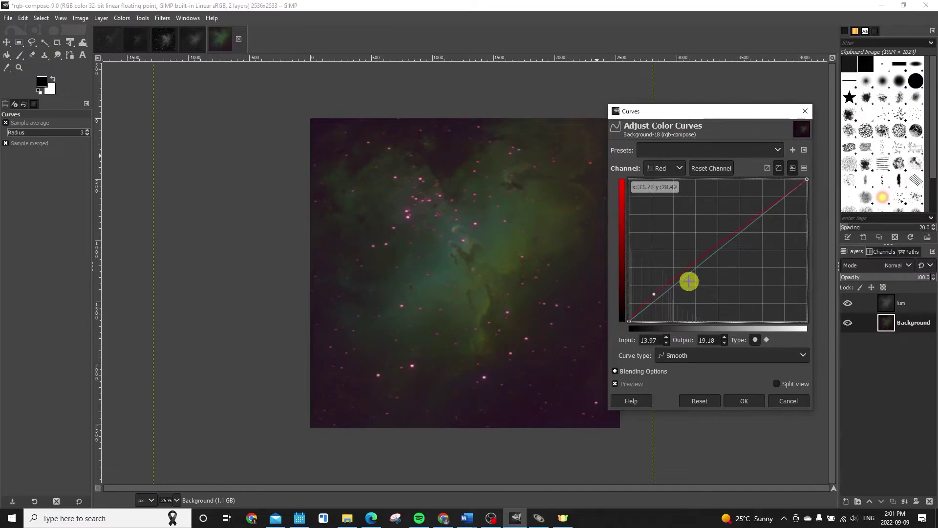
click(674, 284)
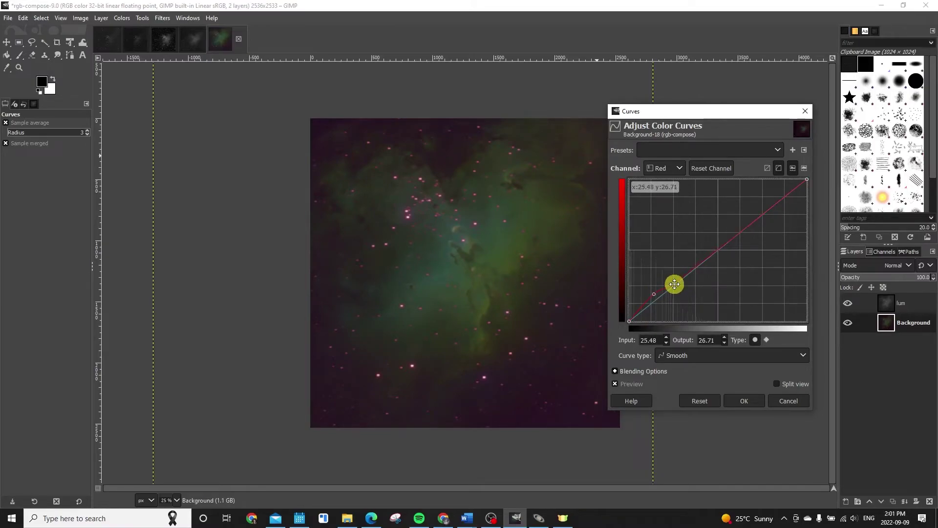
click(747, 400)
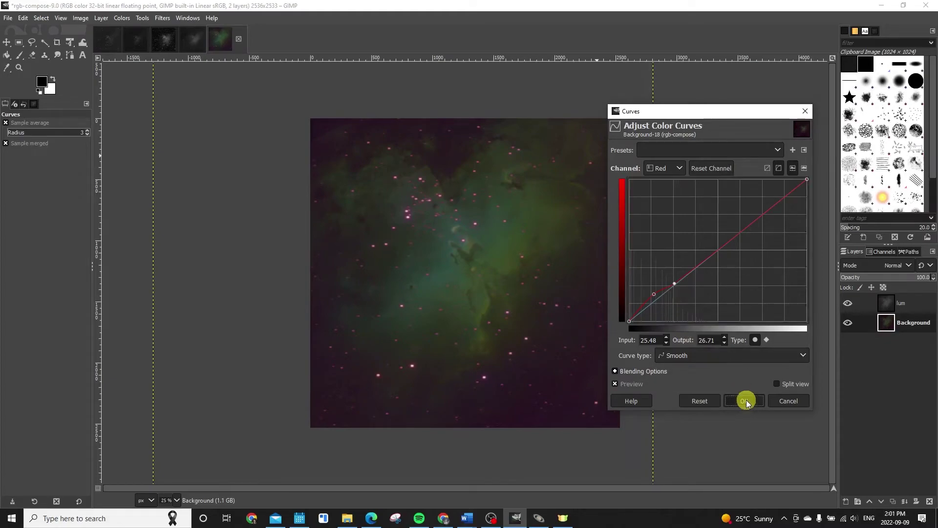
Step: Lower the Blue channel curve's shadow points slightly and apply it
click(121, 17)
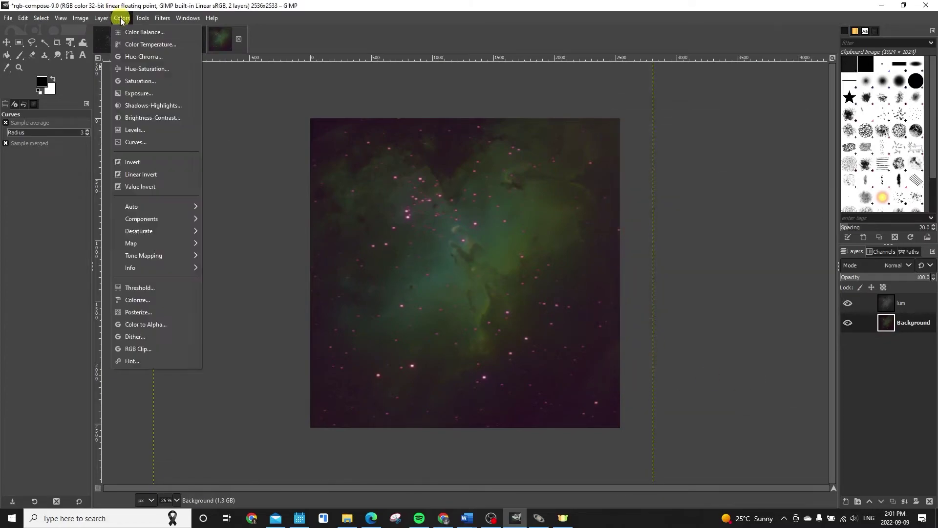
click(136, 141)
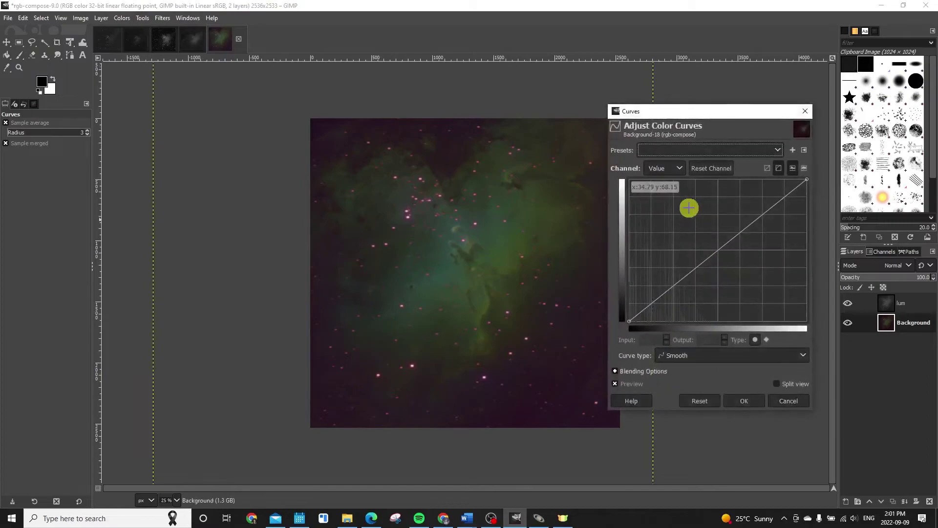
click(674, 169)
click(670, 219)
drag(670, 295, 647, 313)
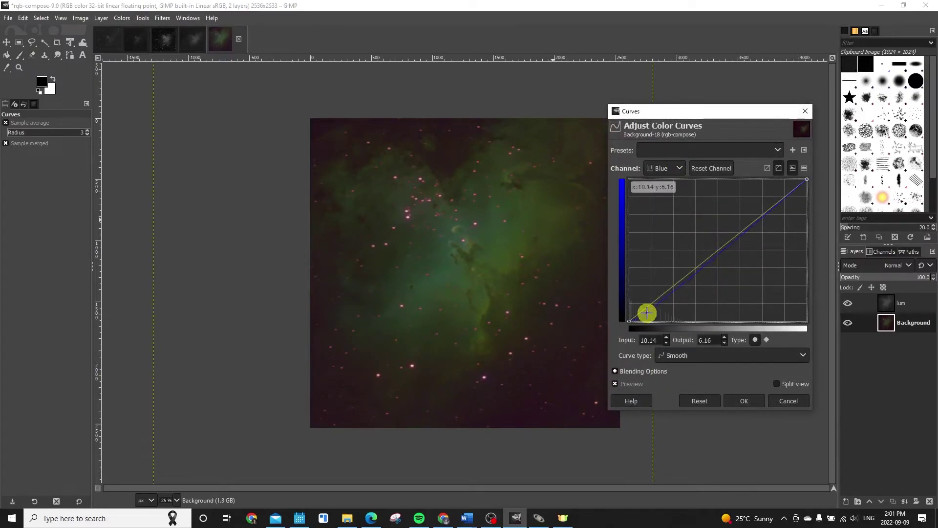
click(656, 299)
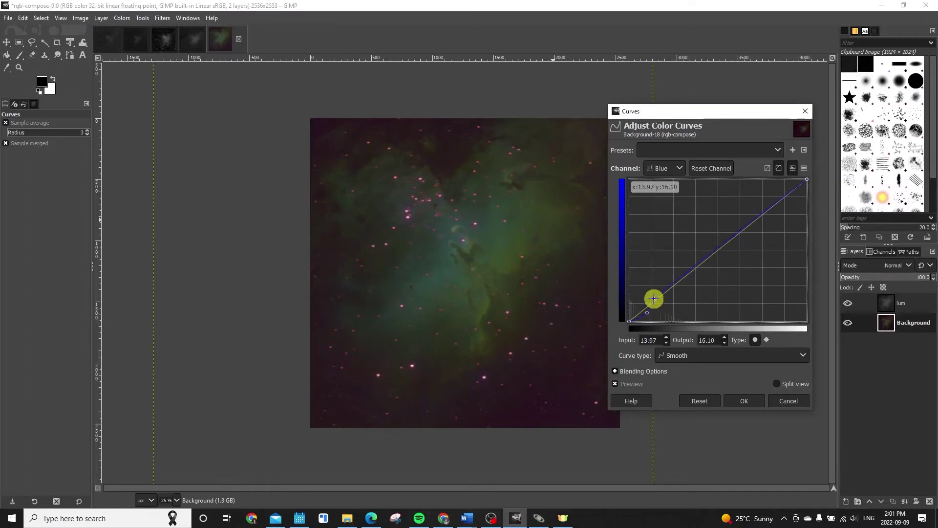
drag(654, 299, 656, 301)
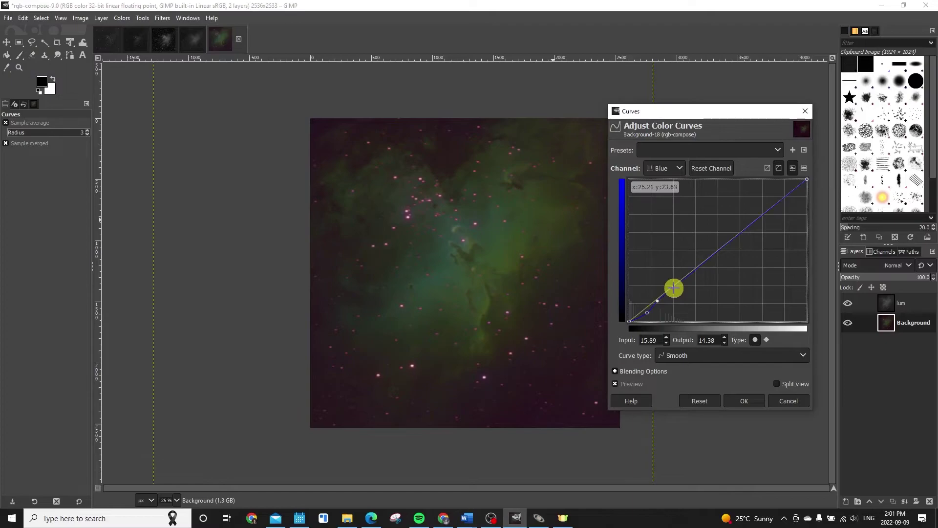
click(673, 288)
drag(673, 287, 673, 286)
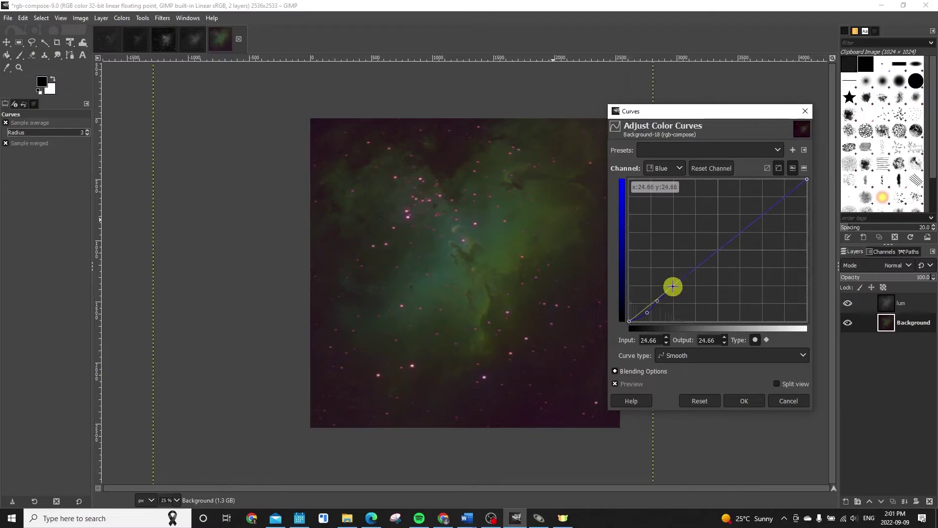
click(739, 400)
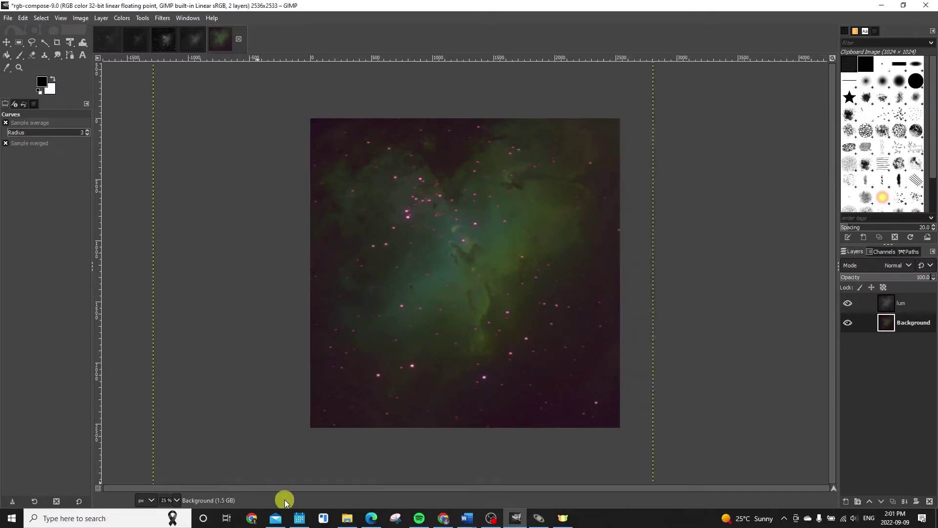
Step: Compare with the Hubble reference, then lower two low-end Value curve points to deepen shadows and apply
click(251, 518)
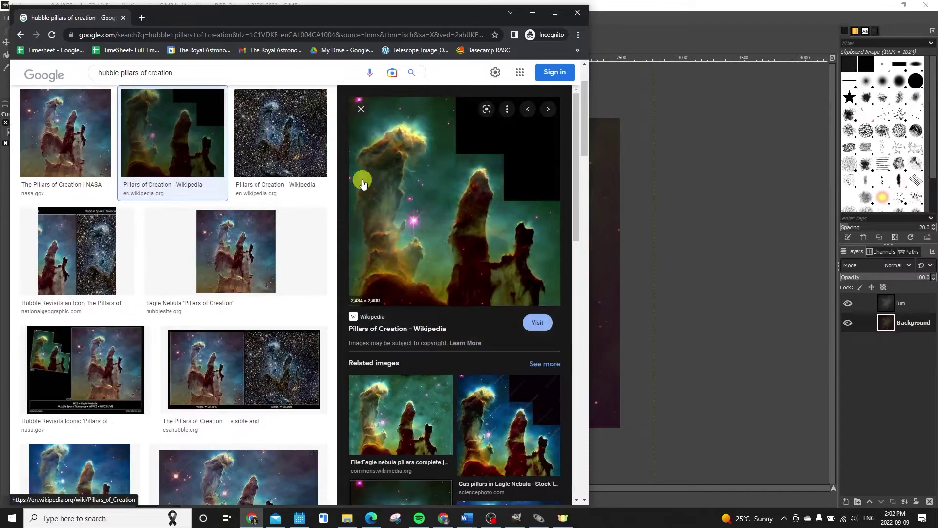
click(625, 248)
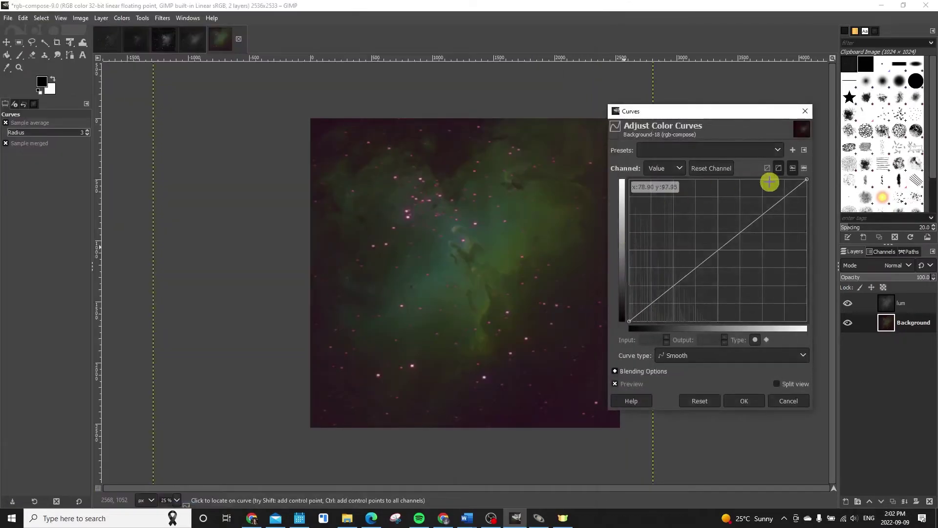
click(644, 311)
drag(645, 311, 647, 315)
click(656, 298)
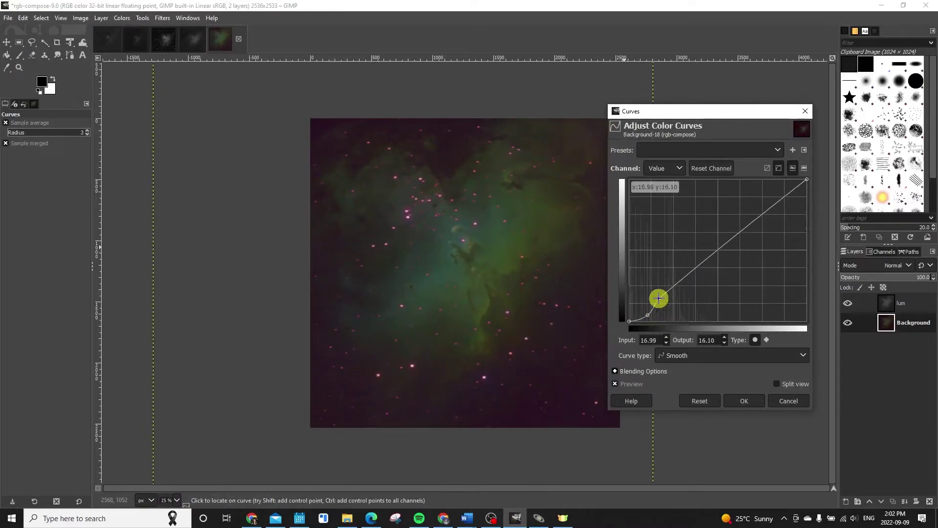
drag(657, 298, 667, 306)
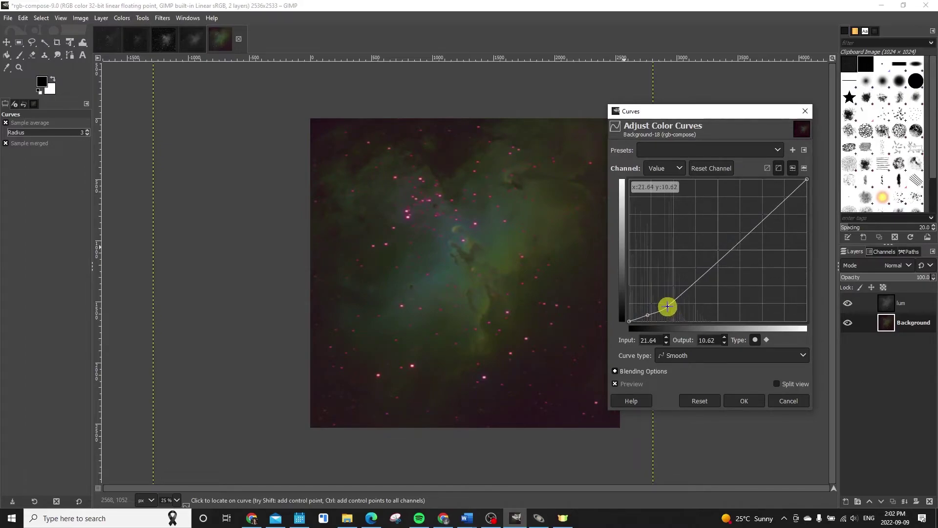
click(746, 400)
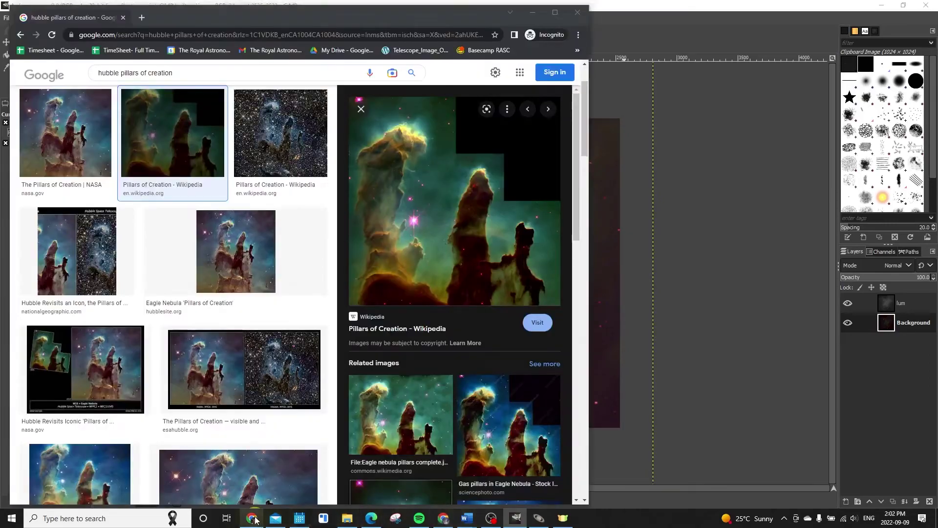
Step: Recheck the Hubble reference and cancel the reopened Curves dialog without further changes
click(254, 519)
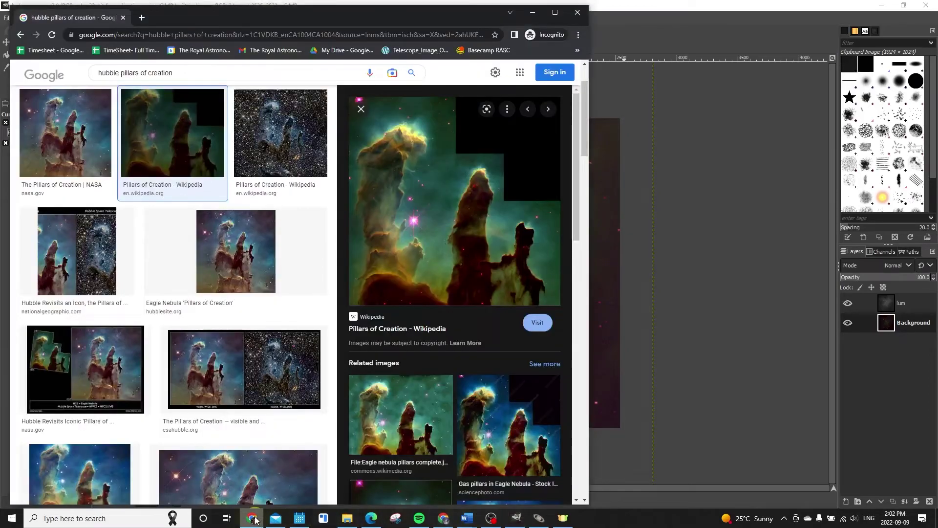
click(624, 458)
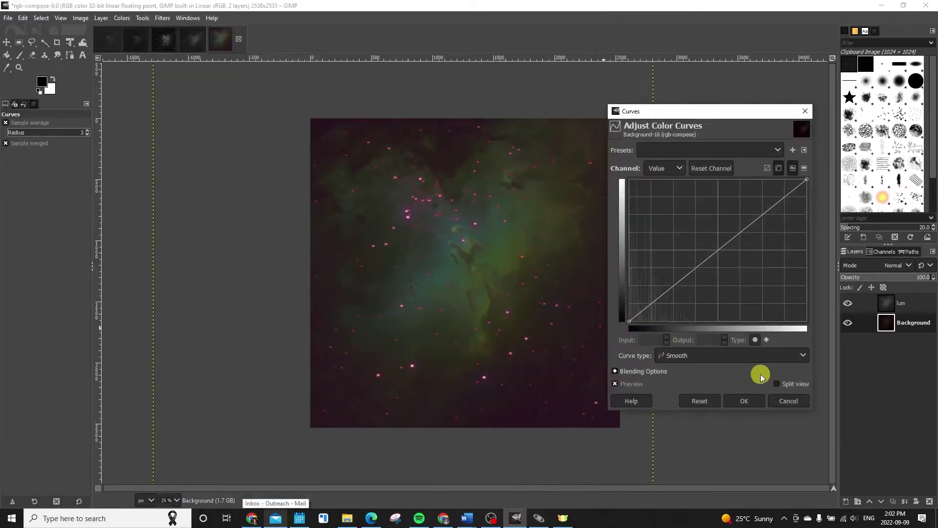
click(785, 402)
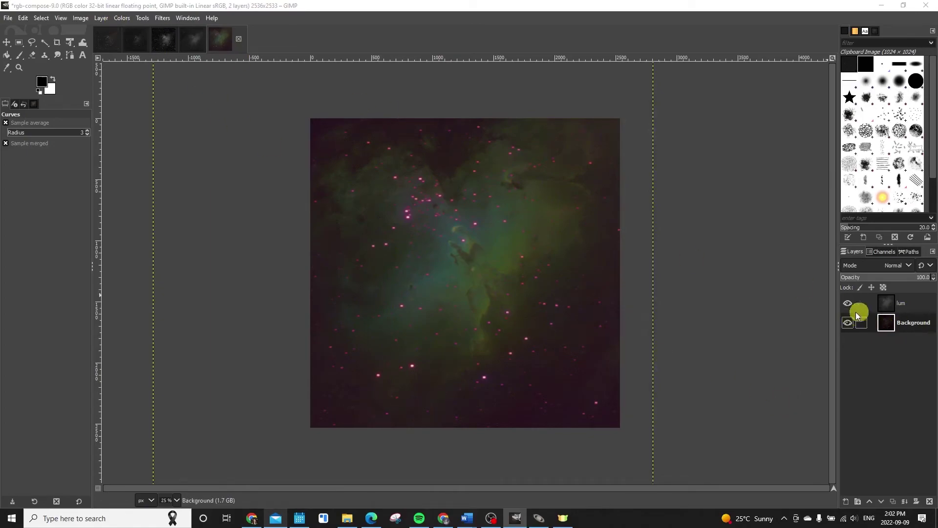
Step: Select the lum layer, make it visible again, and set its opacity to 72.4
click(892, 302)
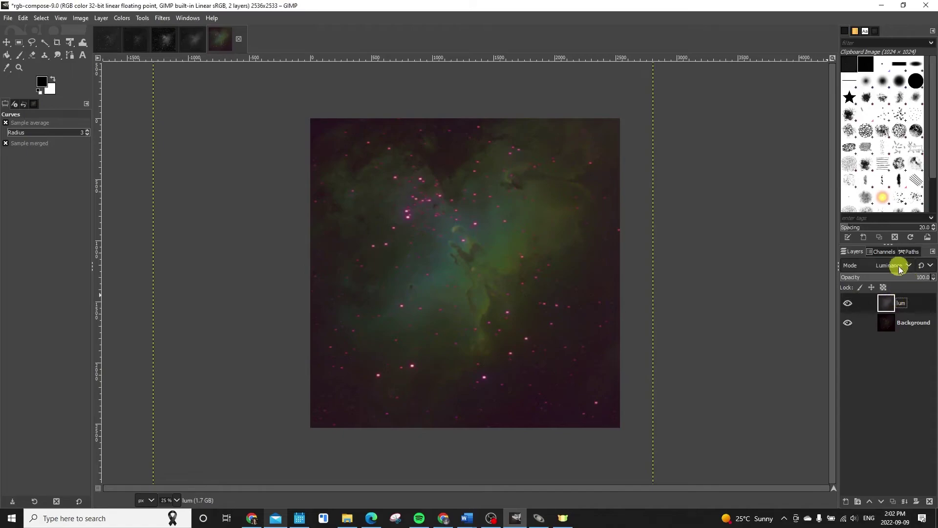
drag(922, 277, 839, 282)
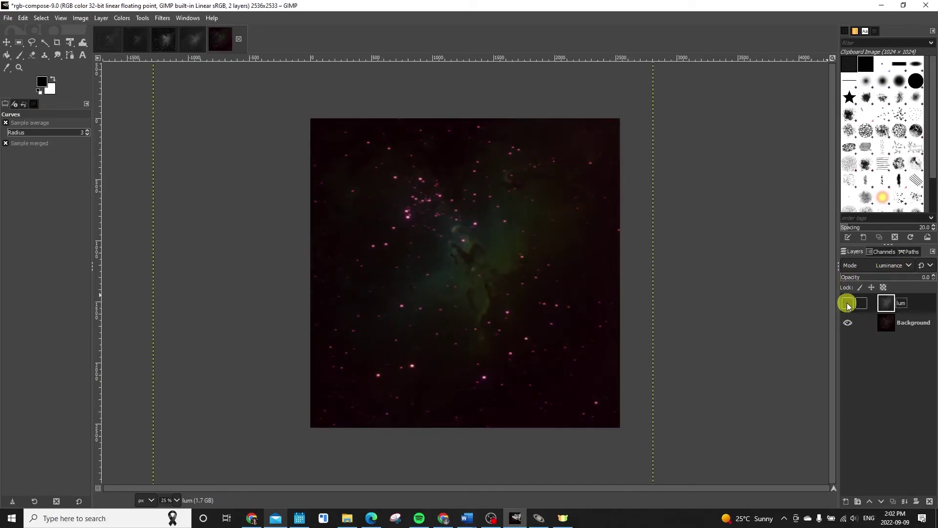
click(848, 304)
click(927, 276)
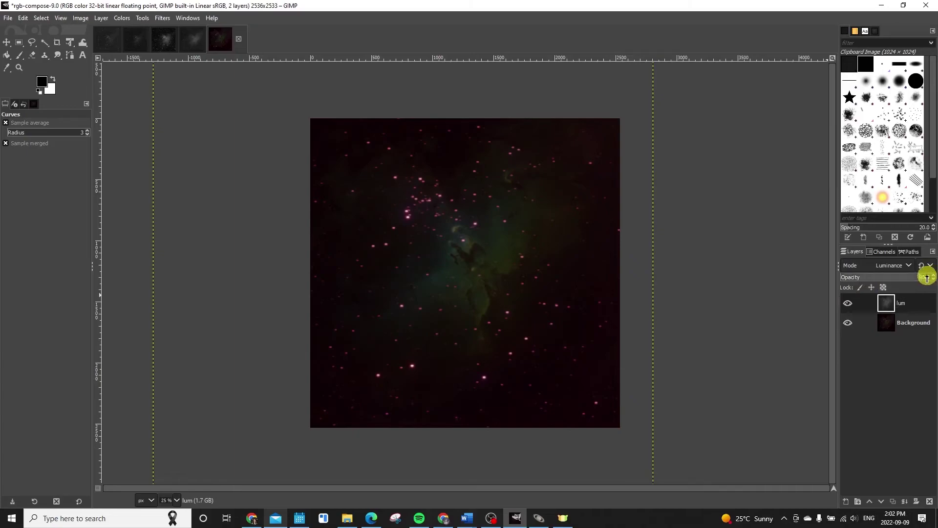
drag(927, 277, 906, 277)
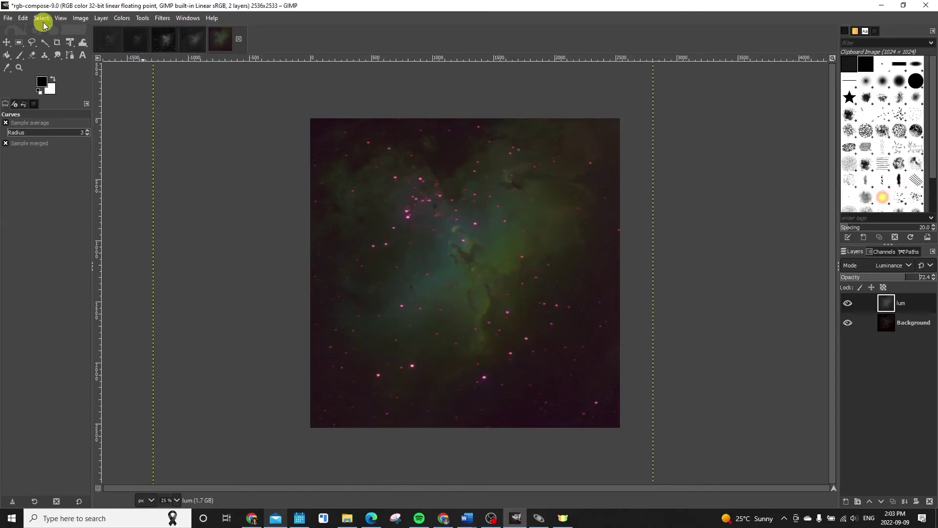
Step: Start a File > Save As and cancel it without saving
click(9, 20)
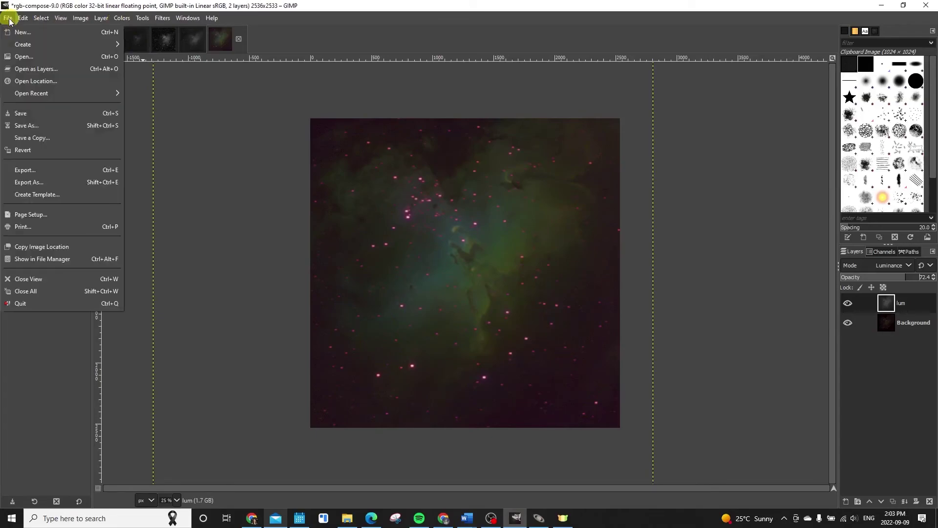
click(53, 114)
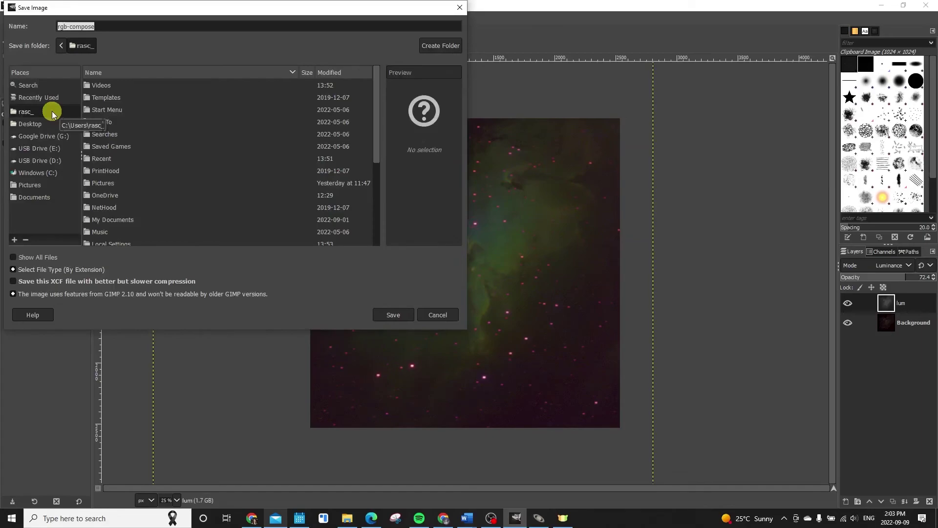
click(424, 316)
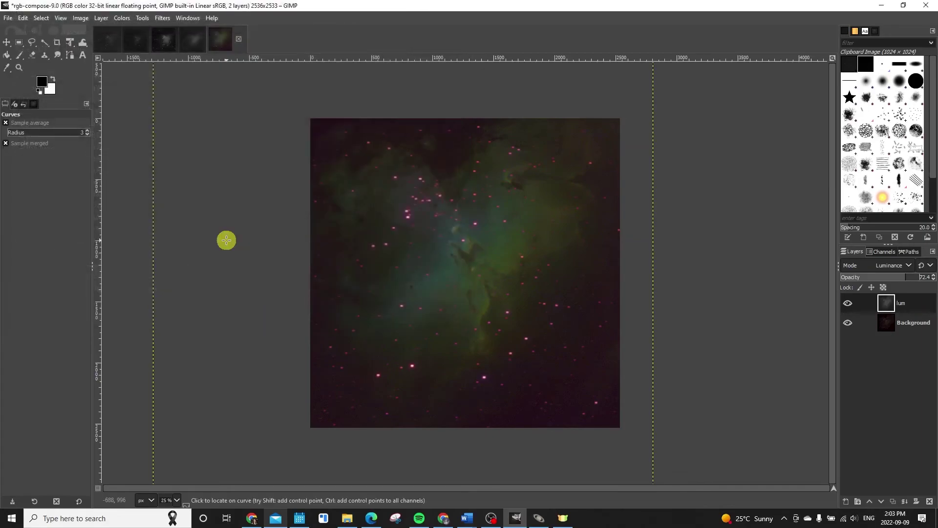
Step: Export the image as pillarsofcreation.png into Pictures > Basic Progam Astrophoto Data, accepting the PNG options
click(8, 18)
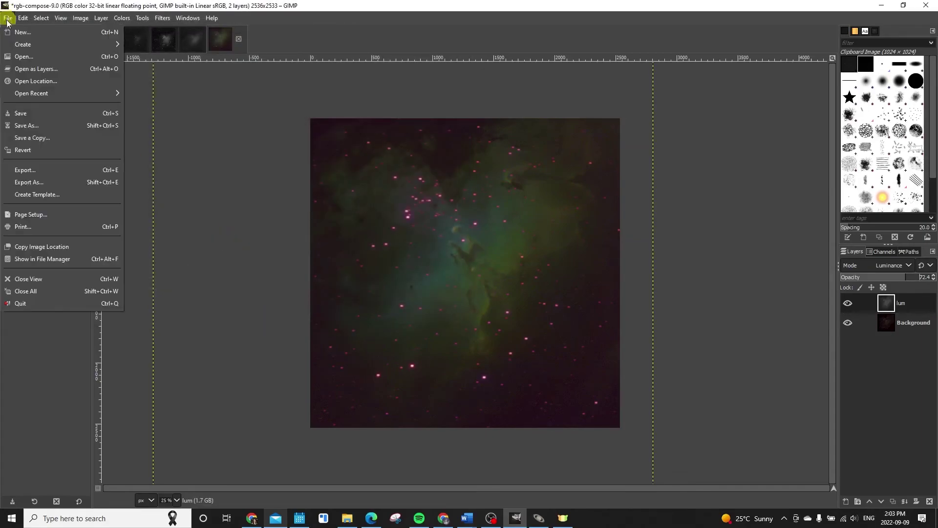
click(34, 174)
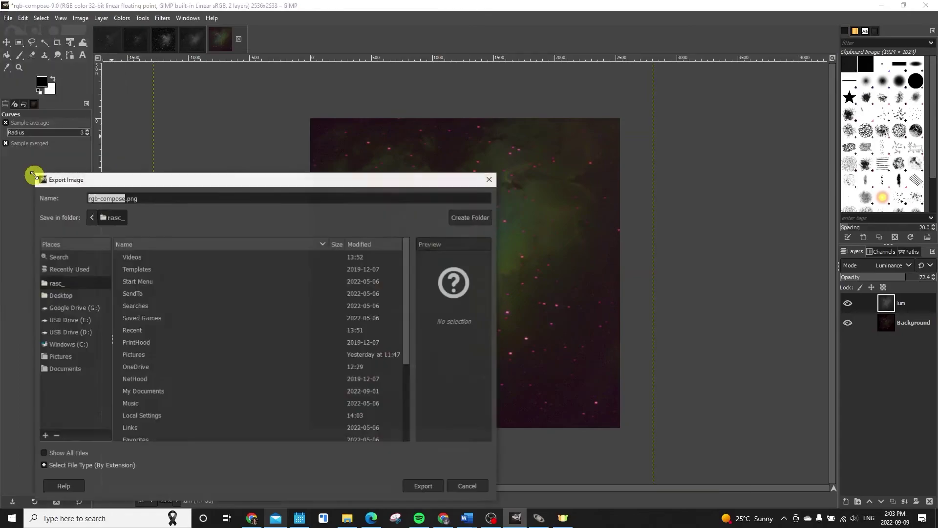
text(pillarsofcreation)
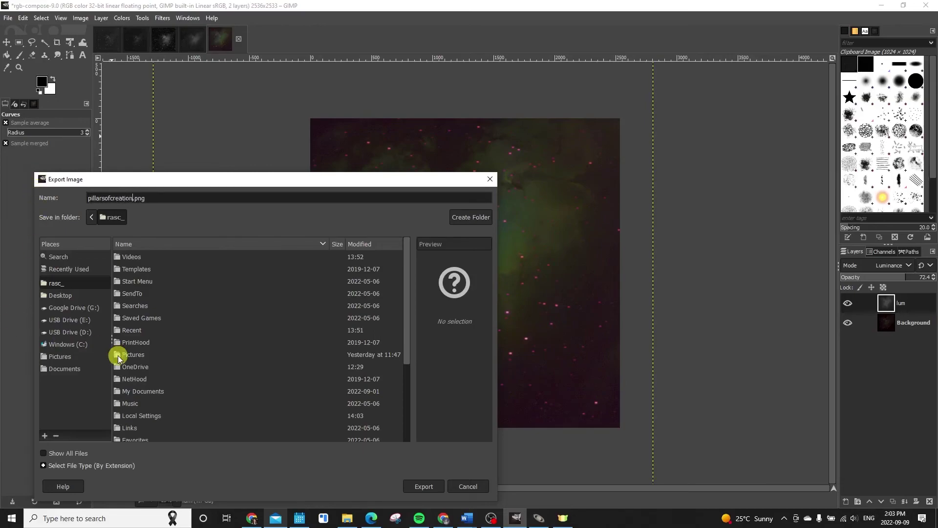
click(95, 357)
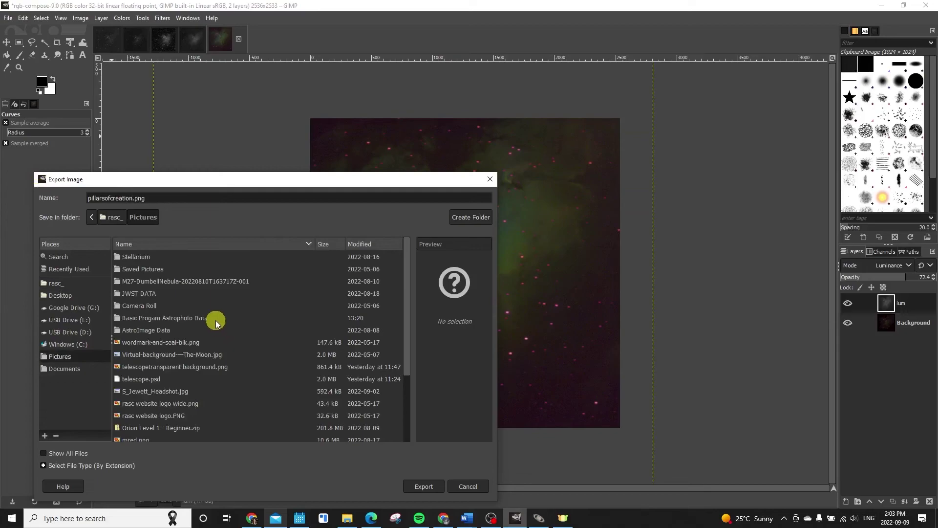
double_click(215, 319)
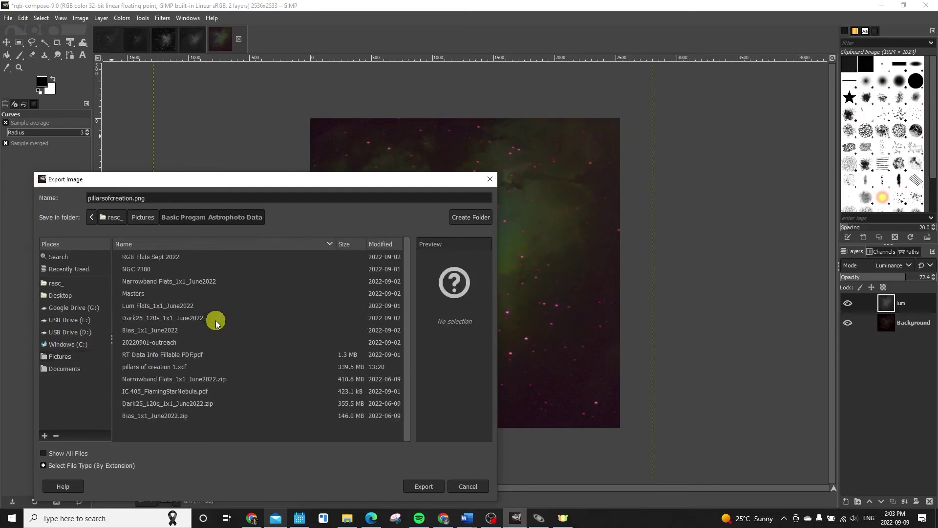
click(421, 487)
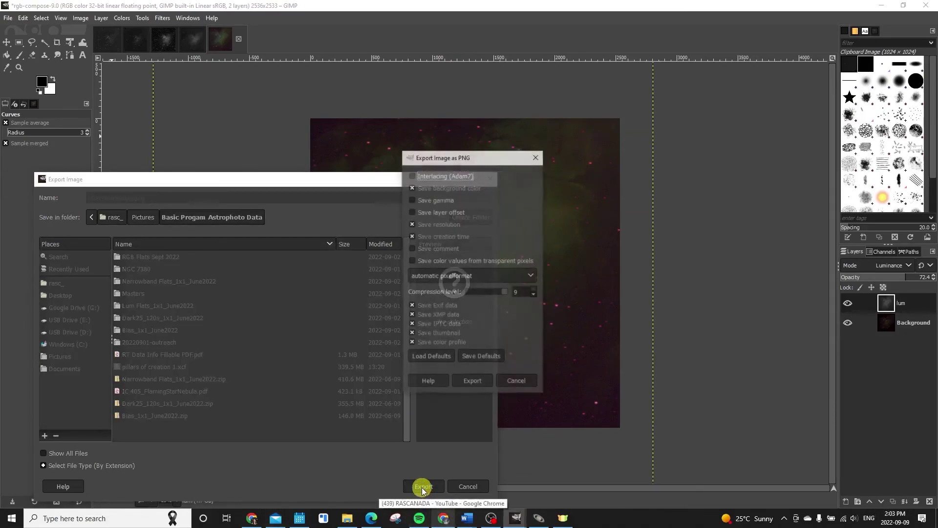
click(458, 386)
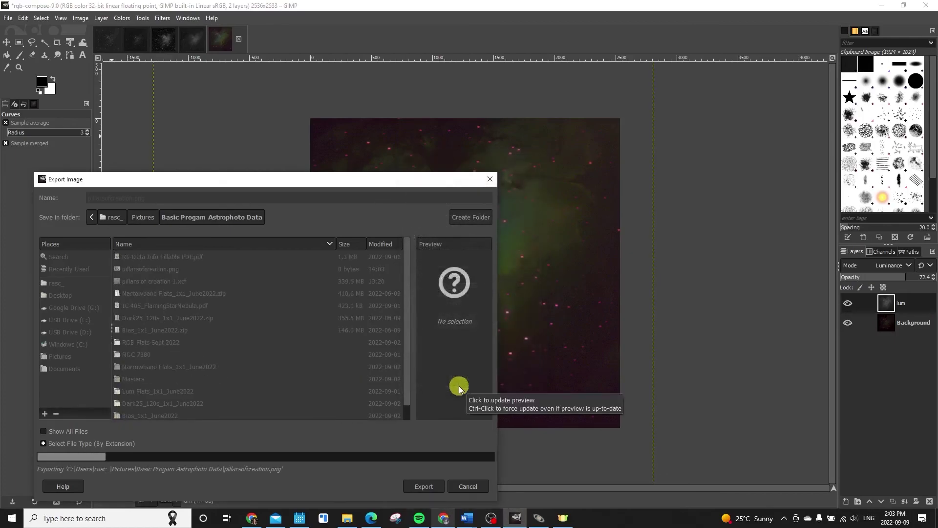